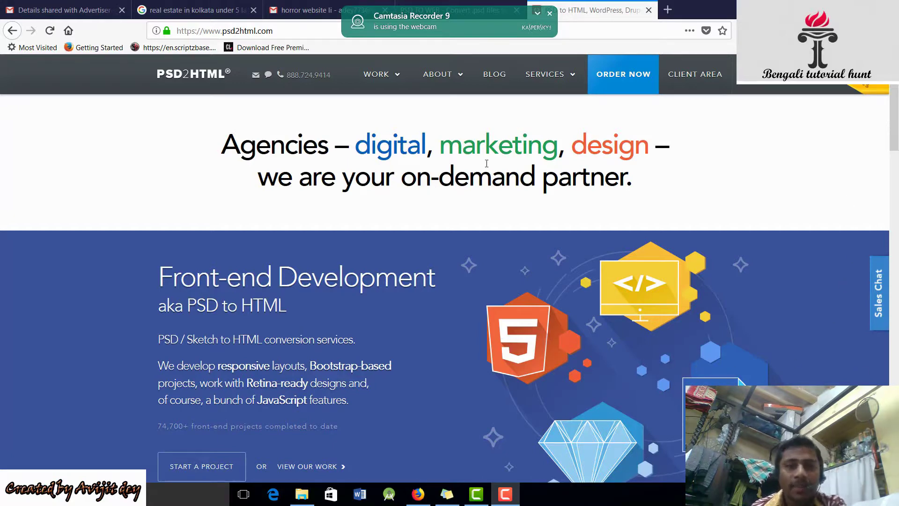
Step: Look through the PSD2HTML home page, from its development services down to the client brands
{"action": "scroll", "coordinate": [487, 162], "scroll_direction": "down", "scroll_amount": 4}
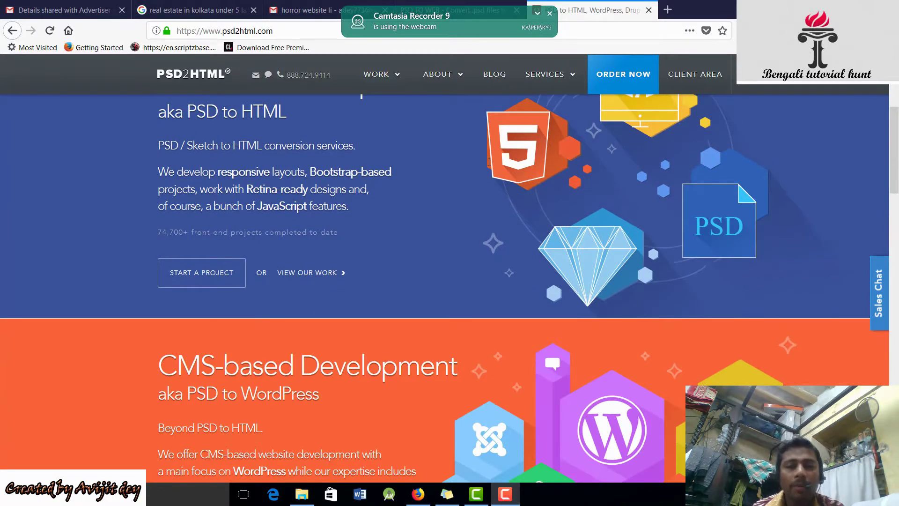
{"action": "scroll", "coordinate": [488, 162], "scroll_direction": "down", "scroll_amount": 3}
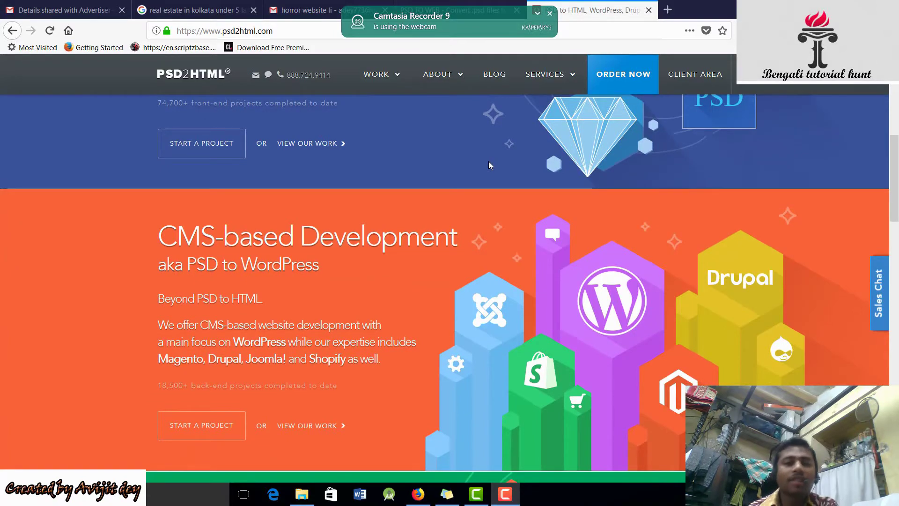
{"action": "scroll", "coordinate": [489, 162], "scroll_direction": "down", "scroll_amount": 15}
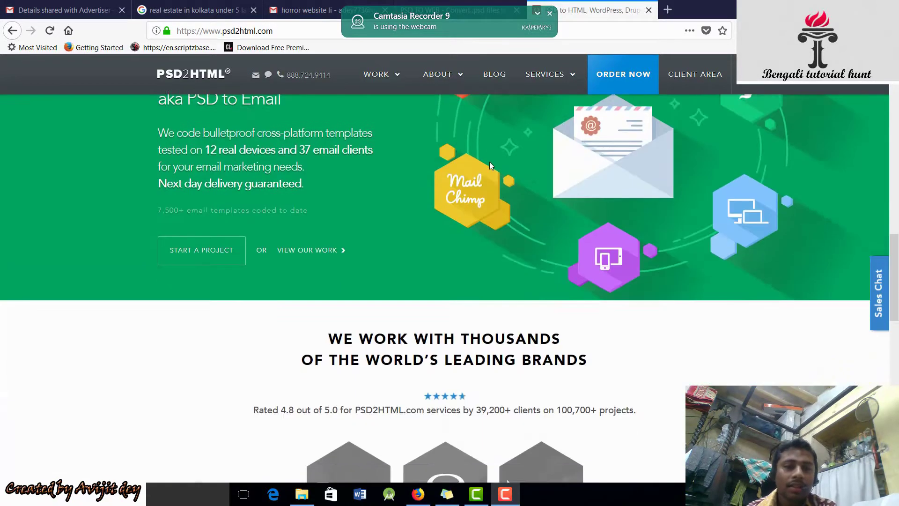
{"action": "scroll", "coordinate": [490, 162], "scroll_direction": "down", "scroll_amount": 3}
{"action": "scroll", "coordinate": [490, 162], "scroll_direction": "up", "scroll_amount": 18}
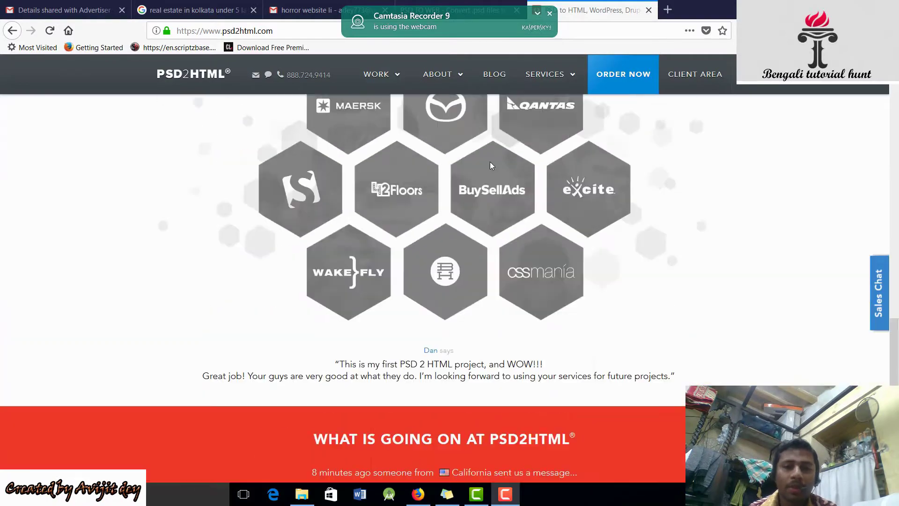
{"action": "scroll", "coordinate": [490, 147], "scroll_direction": "up", "scroll_amount": 8}
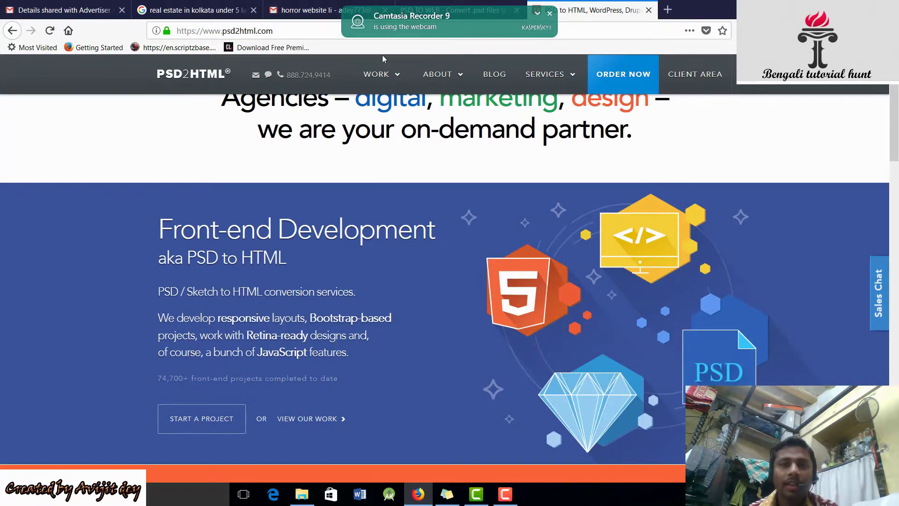
{"action": "mouse_move", "coordinate": [382, 74]}
{"action": "scroll", "coordinate": [358, 152], "scroll_direction": "up", "scroll_amount": 1}
{"action": "scroll", "coordinate": [360, 150], "scroll_direction": "up", "scroll_amount": 1}
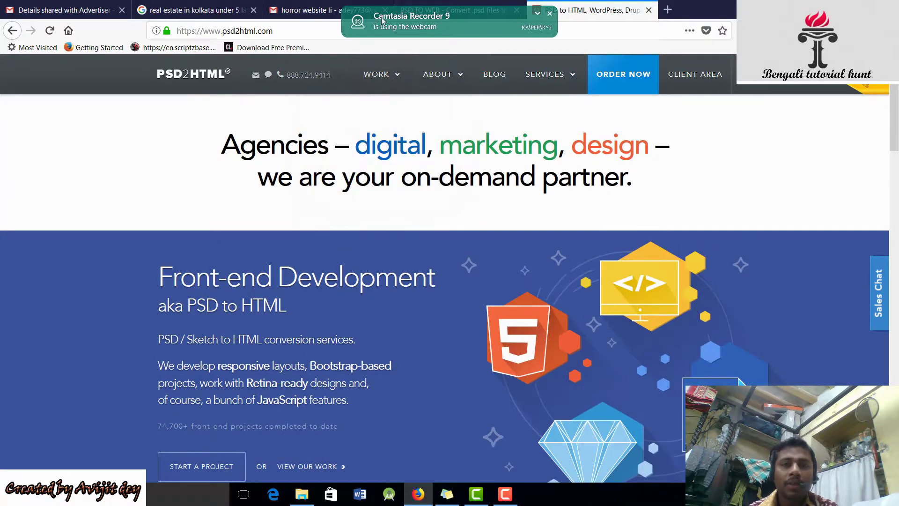
Step: Dismiss the webcam notification and switch to the PSD TO WEB converter page
{"action": "left_click", "coordinate": [550, 15]}
{"action": "left_click", "coordinate": [419, 12]}
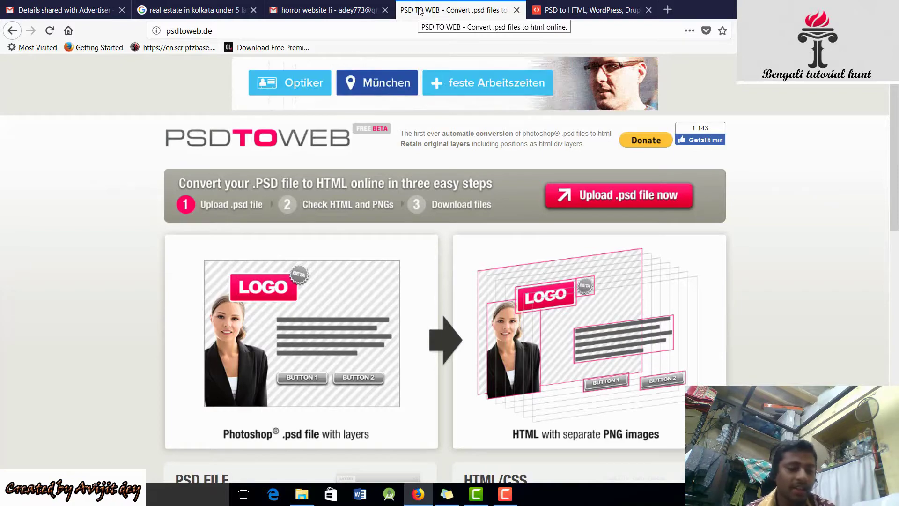
Step: Open imaginative.psd from the imaginative folder in Photoshop to view the design, accepting the text engine notice
{"action": "key", "text": "super+d"}
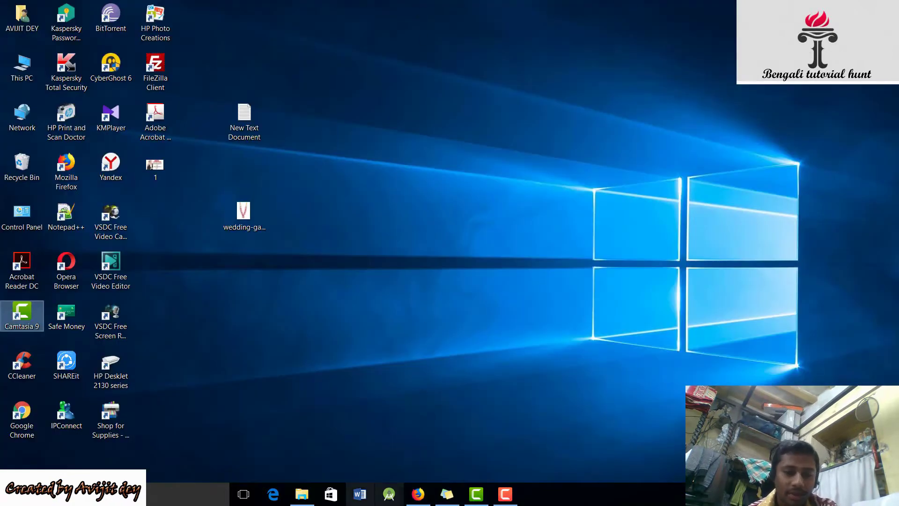
{"action": "left_click", "coordinate": [309, 495]}
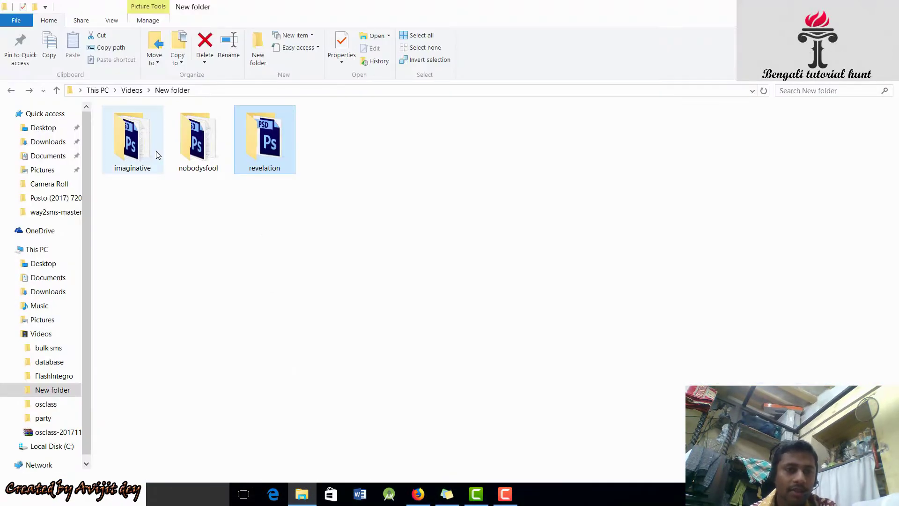
{"action": "left_click", "coordinate": [156, 151]}
{"action": "double_click", "coordinate": [156, 150]}
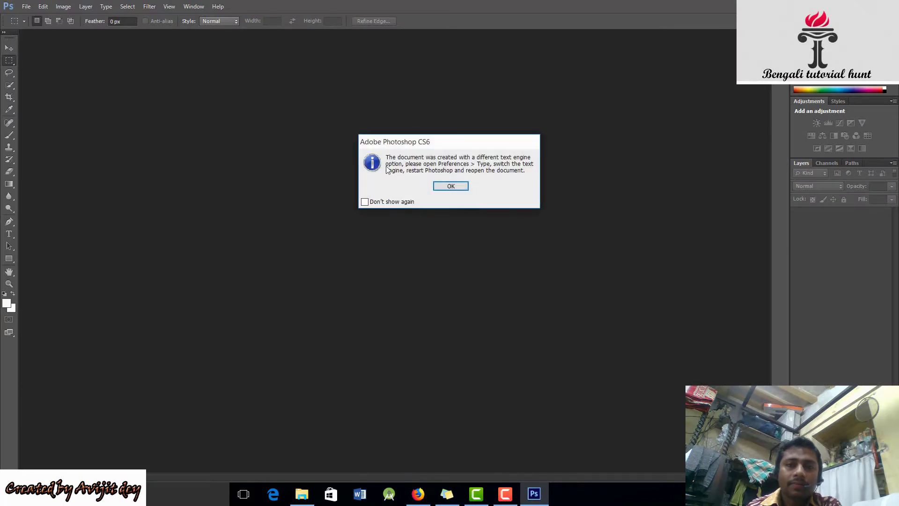
{"action": "left_click", "coordinate": [450, 184]}
{"action": "left_click", "coordinate": [435, 187]}
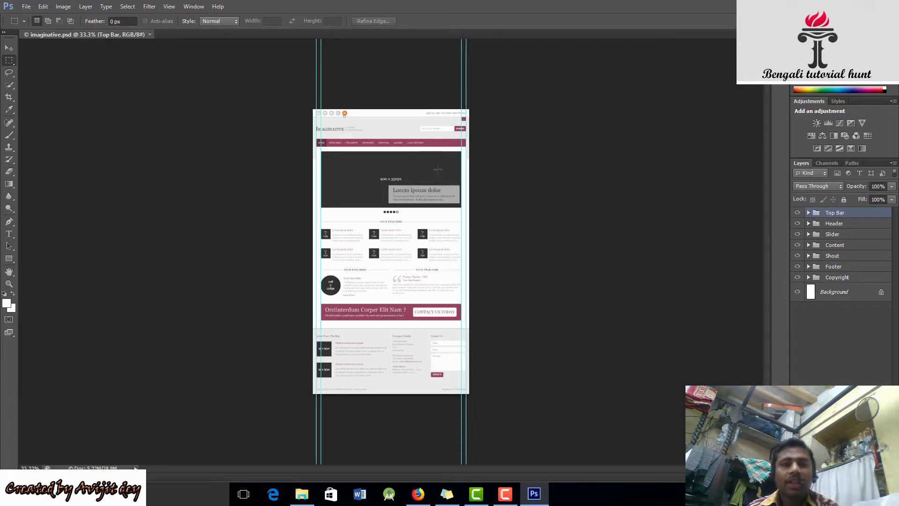
Step: Close Photoshop and go back to New folder in File Explorer
{"action": "left_click", "coordinate": [890, 5]}
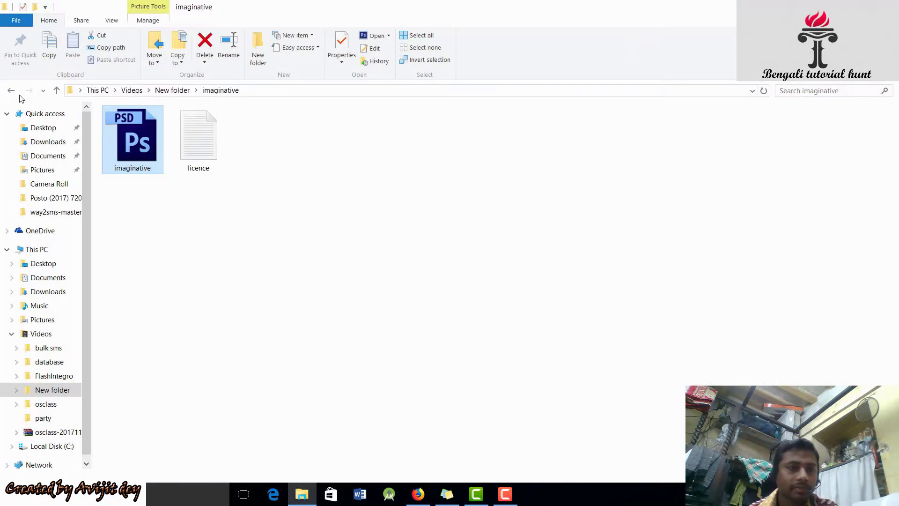
{"action": "left_click", "coordinate": [11, 90]}
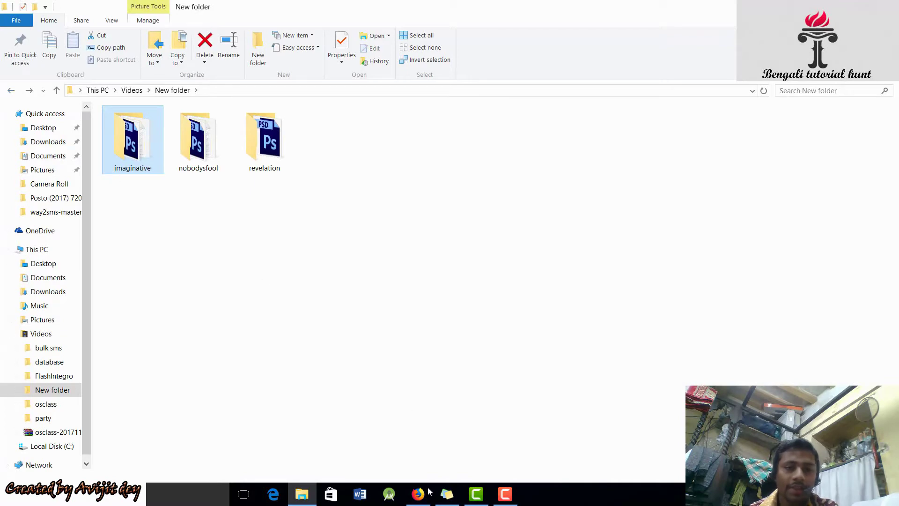
{"action": "left_click", "coordinate": [505, 494]}
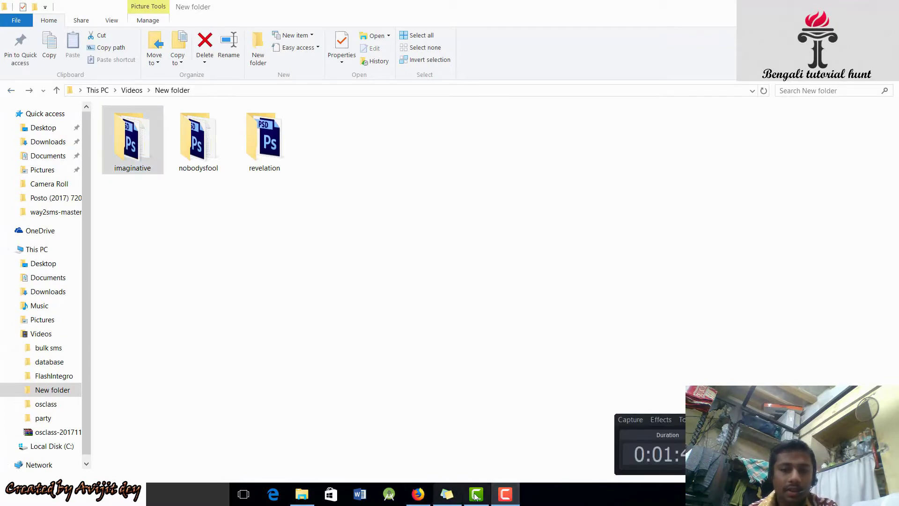
Step: Switch to Firefox and upload imaginative.psd from Videos > New folder > imaginative to the PSD TO WEB converter
{"action": "left_click", "coordinate": [418, 494]}
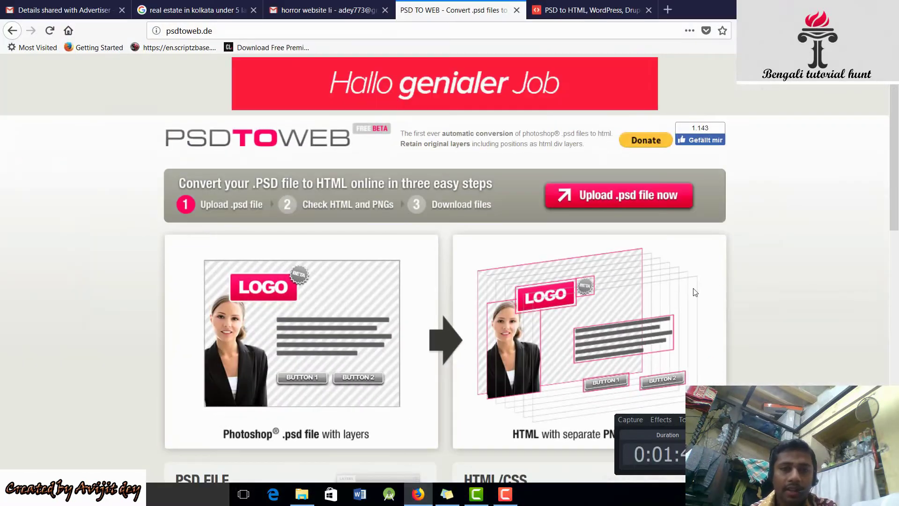
{"action": "left_click", "coordinate": [600, 196]}
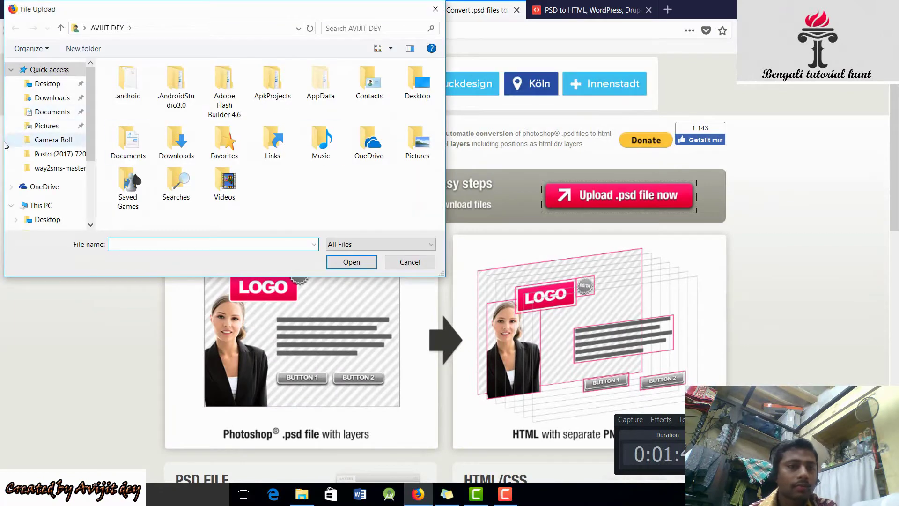
{"action": "left_click_drag", "start_coordinate": [90, 129], "coordinate": [90, 143]}
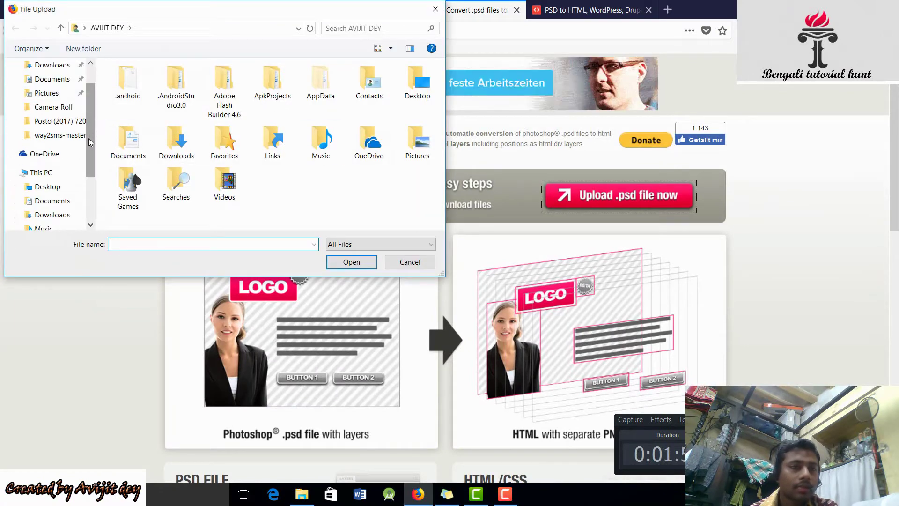
{"action": "scroll", "coordinate": [42, 173], "scroll_direction": "down", "scroll_amount": 1}
{"action": "left_click", "coordinate": [43, 213]}
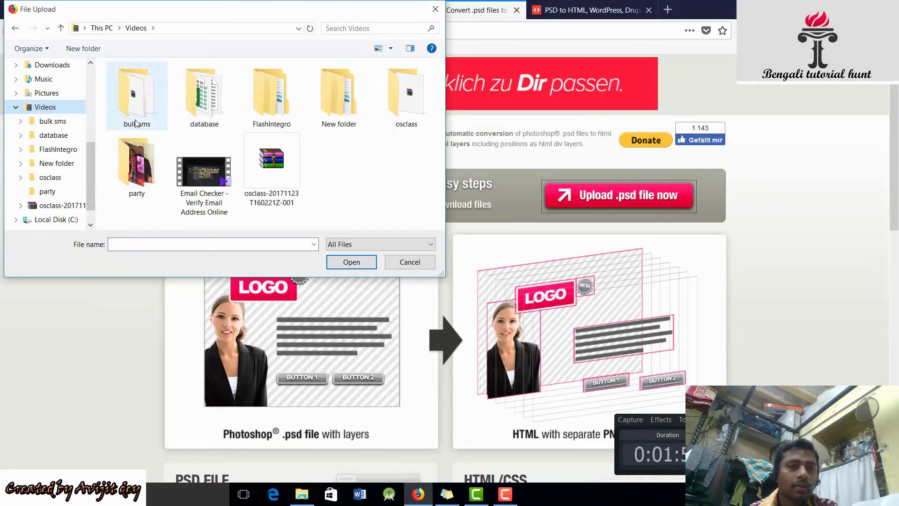
{"action": "left_click", "coordinate": [342, 114]}
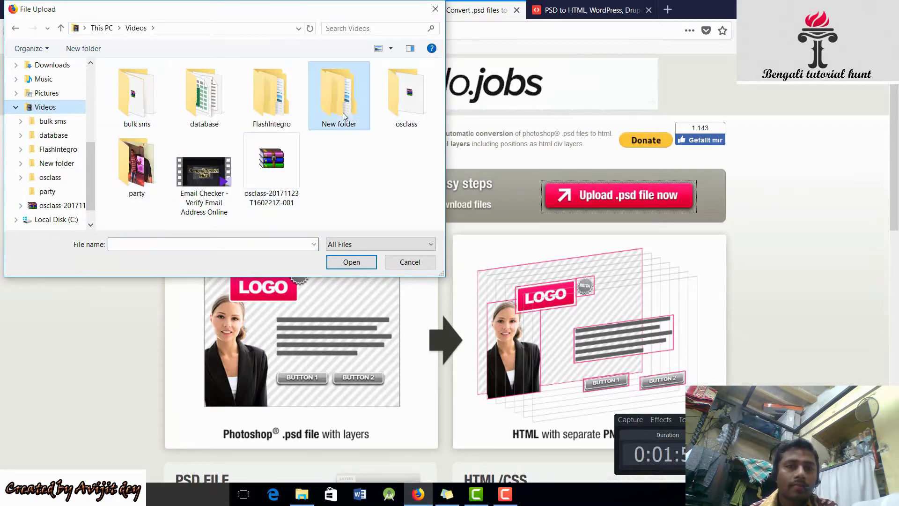
{"action": "double_click", "coordinate": [342, 112]}
{"action": "double_click", "coordinate": [137, 112]}
{"action": "left_click", "coordinate": [138, 116]}
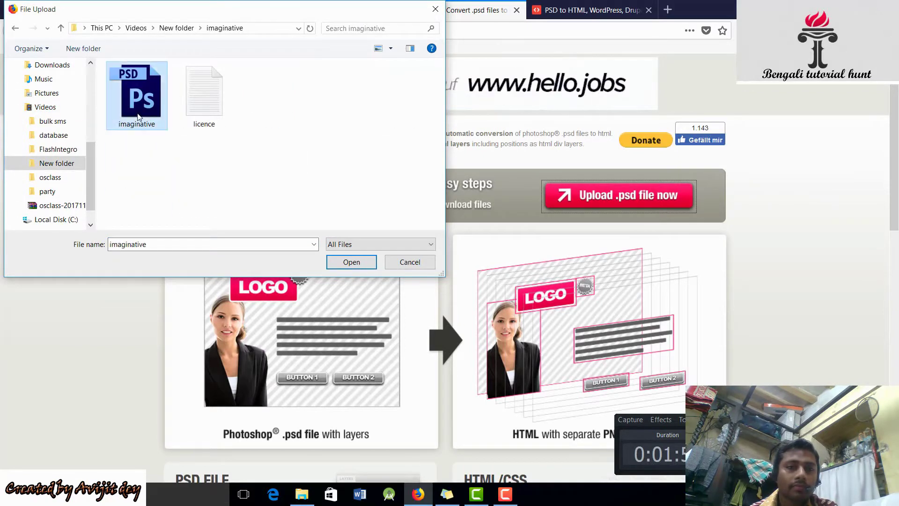
{"action": "double_click", "coordinate": [138, 117]}
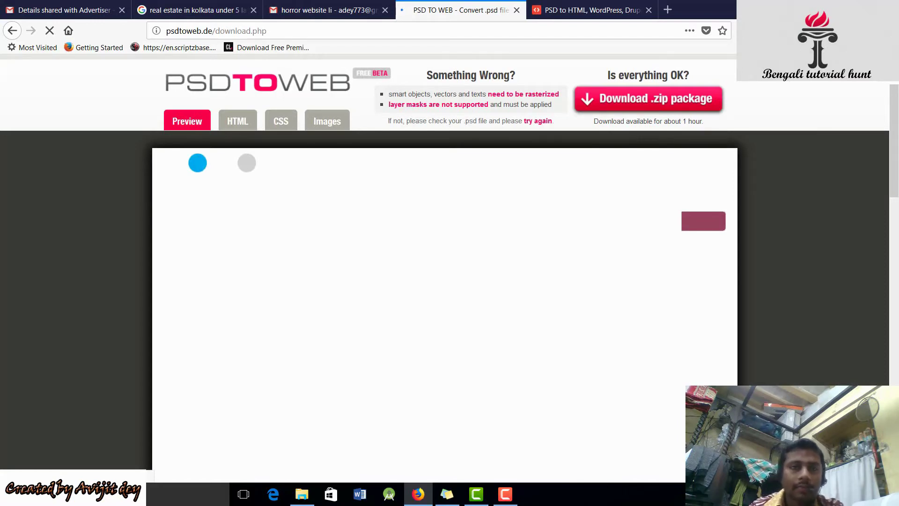
Step: Examine the preview of the converted Imaginative page, including its header, navigation and content sections
{"action": "scroll", "coordinate": [445, 281], "scroll_direction": "down", "scroll_amount": 10}
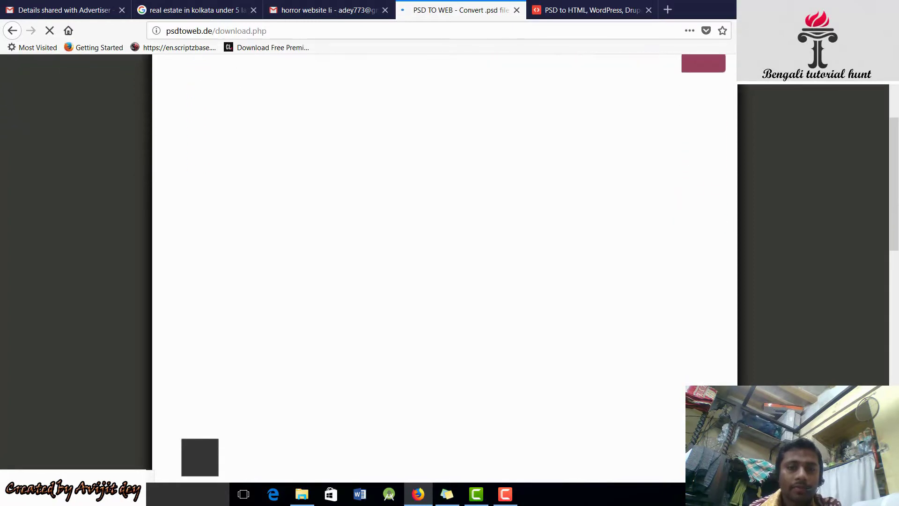
{"action": "scroll", "coordinate": [445, 281], "scroll_direction": "up", "scroll_amount": 10}
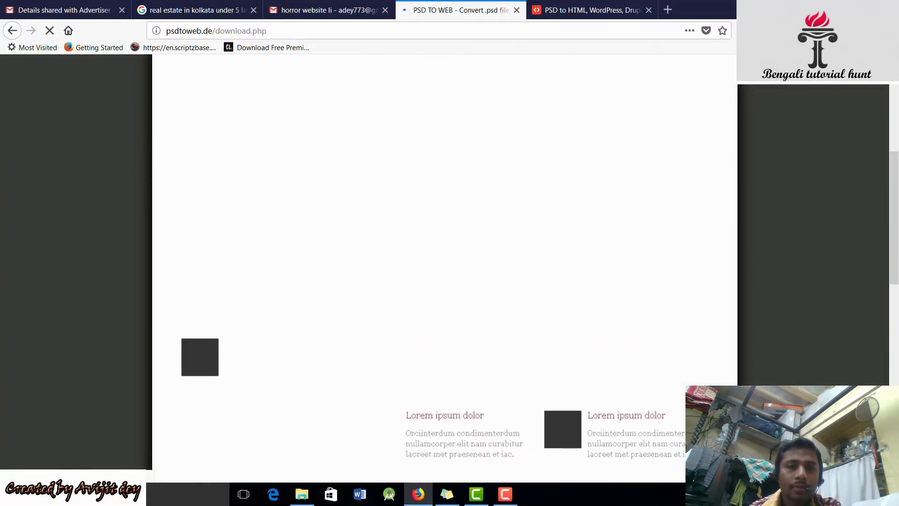
{"action": "scroll", "coordinate": [445, 281], "scroll_direction": "down", "scroll_amount": 6}
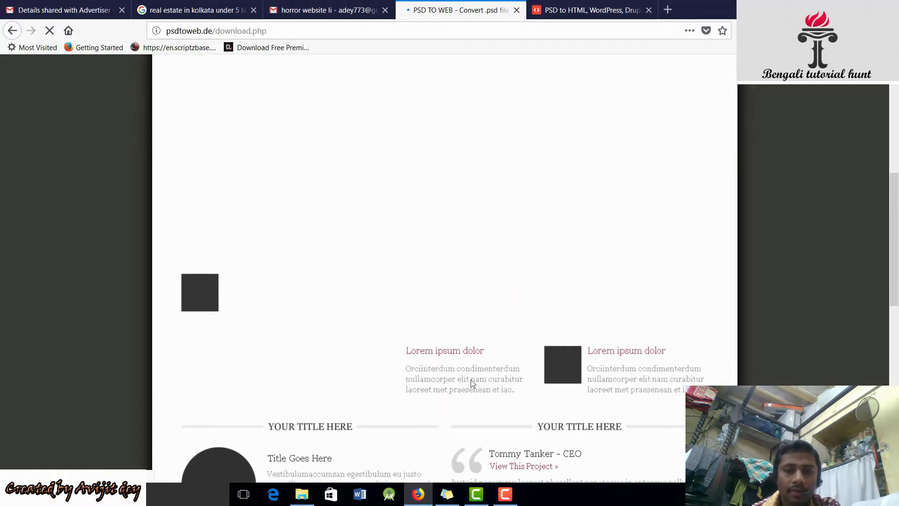
{"action": "scroll", "coordinate": [444, 213], "scroll_direction": "up", "scroll_amount": 1}
{"action": "scroll", "coordinate": [691, 380], "scroll_direction": "up", "scroll_amount": 4}
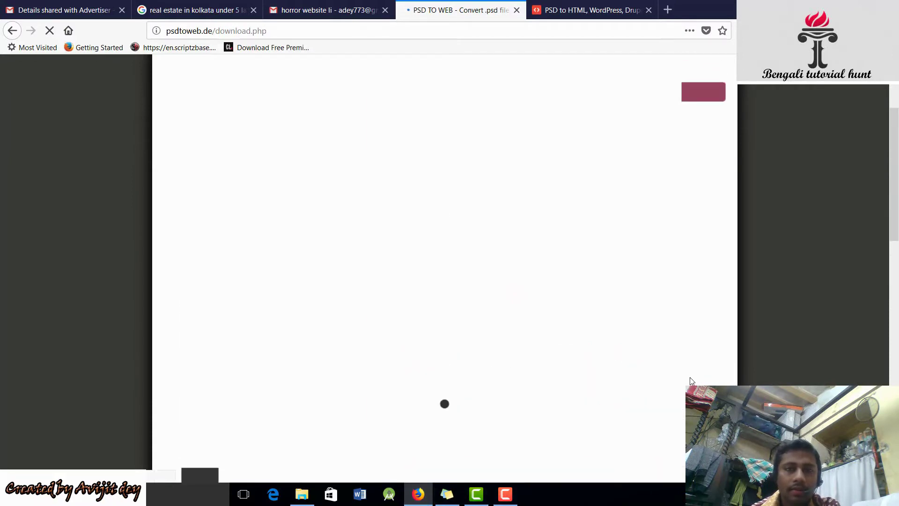
{"action": "scroll", "coordinate": [692, 381], "scroll_direction": "up", "scroll_amount": 1}
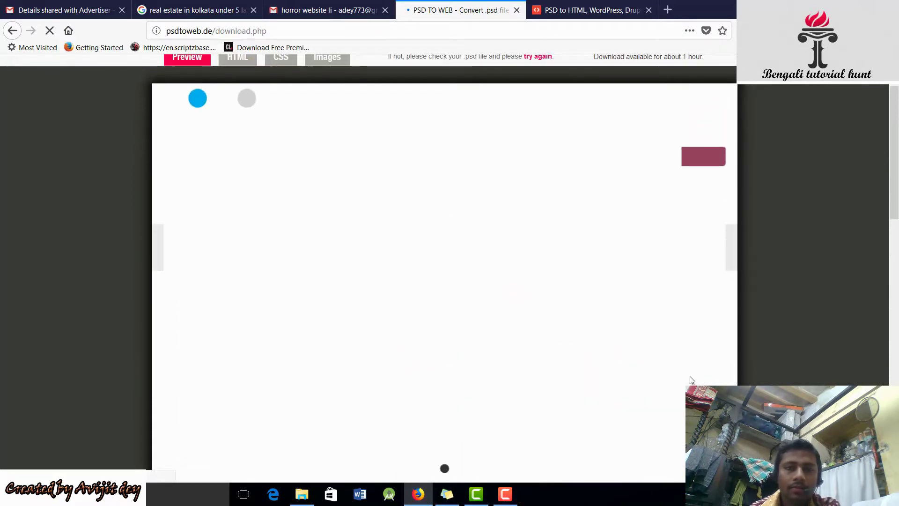
{"action": "scroll", "coordinate": [691, 380], "scroll_direction": "up", "scroll_amount": 2}
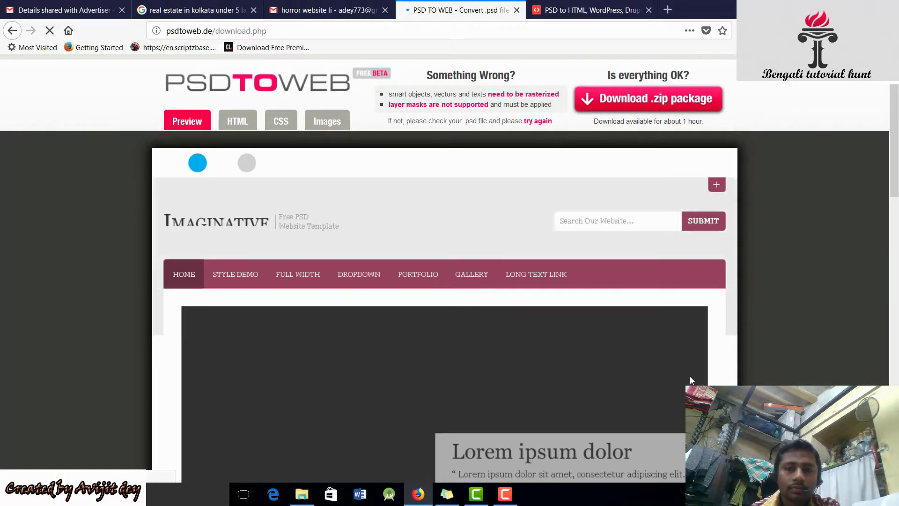
{"action": "scroll", "coordinate": [691, 380], "scroll_direction": "down", "scroll_amount": 7}
{"action": "scroll", "coordinate": [691, 378], "scroll_direction": "down", "scroll_amount": 3}
{"action": "scroll", "coordinate": [691, 377], "scroll_direction": "up", "scroll_amount": 11}
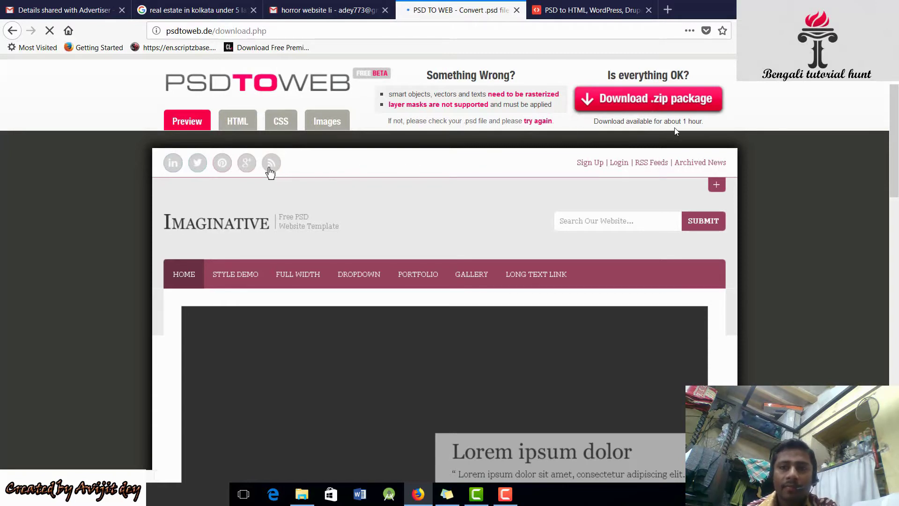
Step: Save the converted site's .zip package and open its psdtowebimaginative folder in WinRAR
{"action": "left_click", "coordinate": [664, 109]}
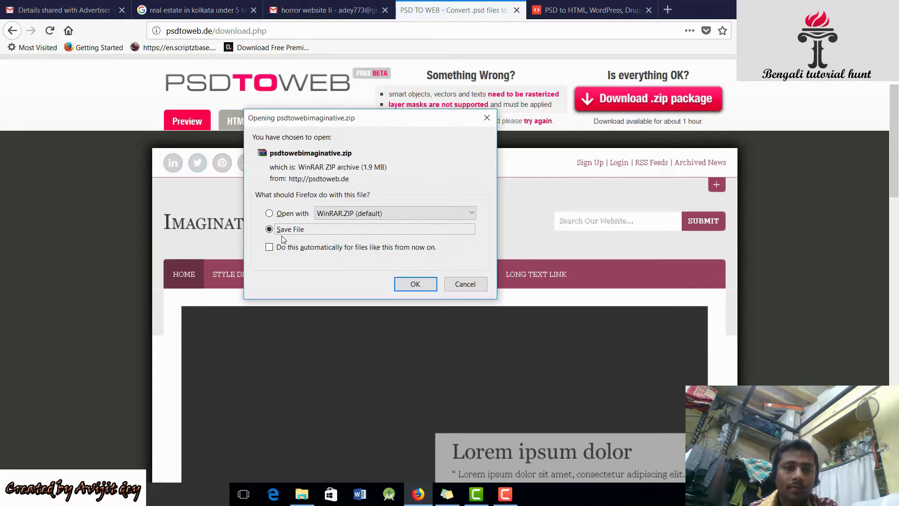
{"action": "left_click", "coordinate": [413, 283]}
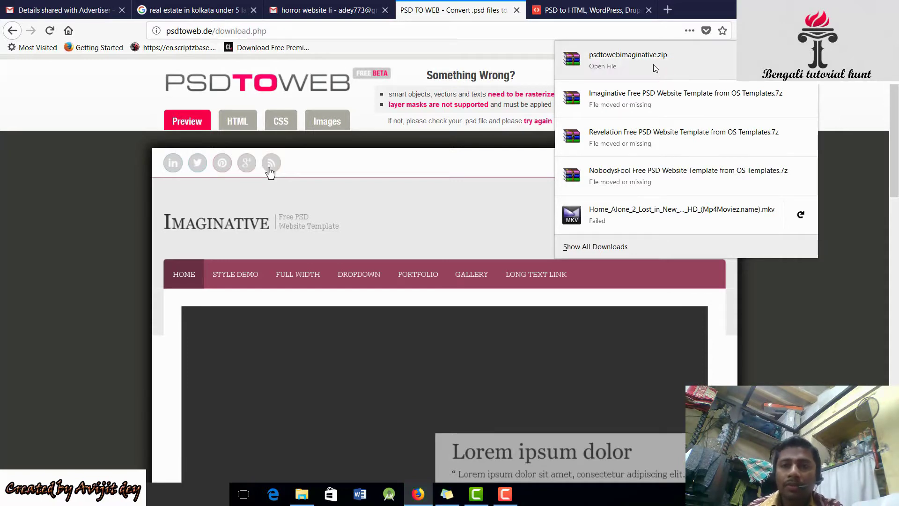
{"action": "left_click", "coordinate": [653, 64]}
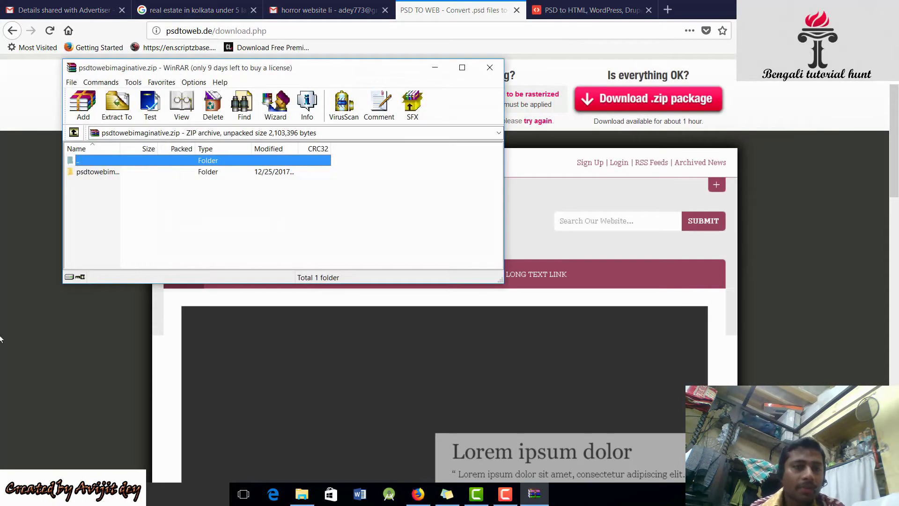
{"action": "double_click", "coordinate": [112, 172]}
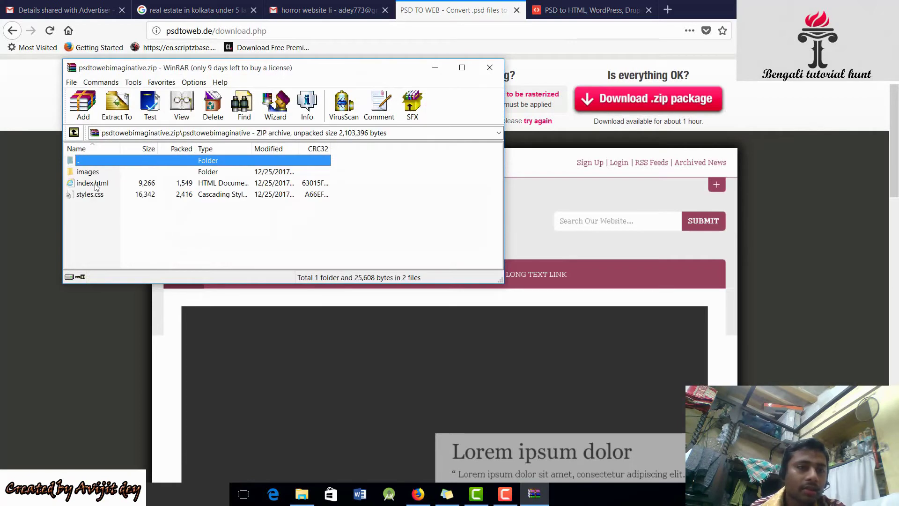
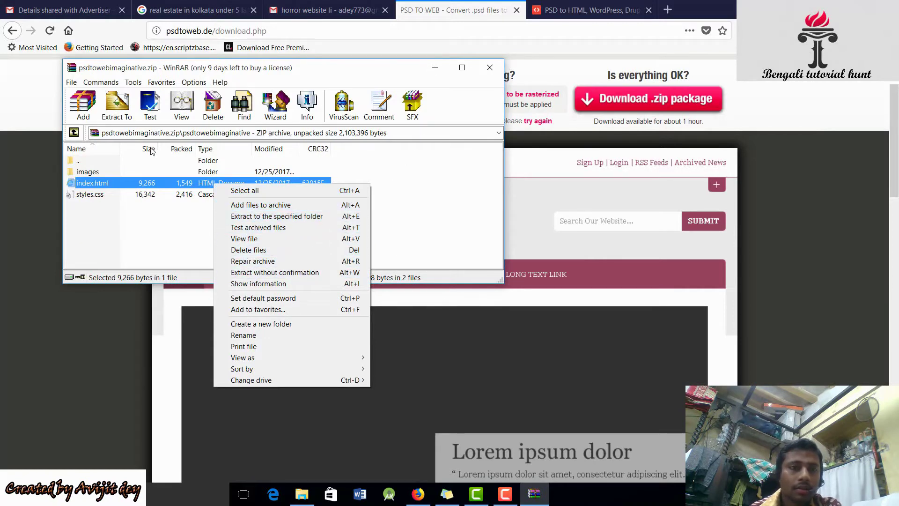
Step: Extract index.html from the psdtowebimaginative archive to the Desktop
{"action": "left_click", "coordinate": [117, 101]}
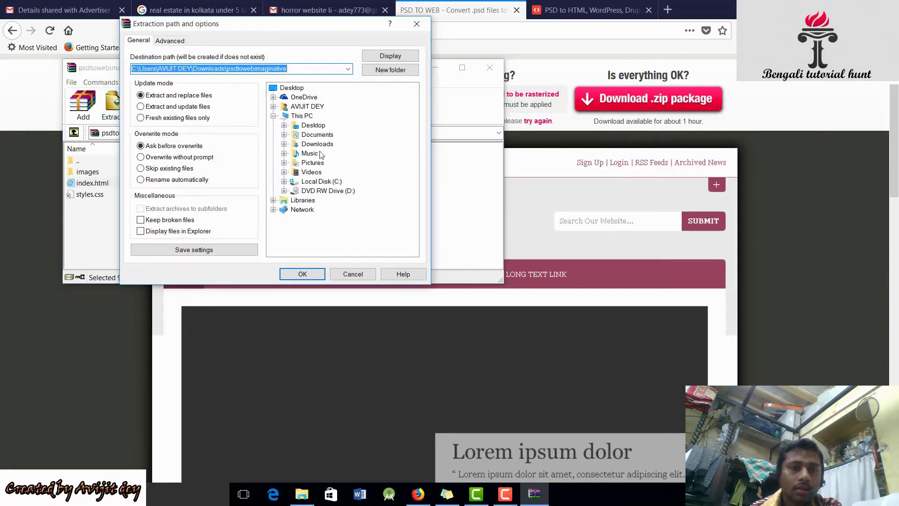
{"action": "left_click", "coordinate": [292, 88]}
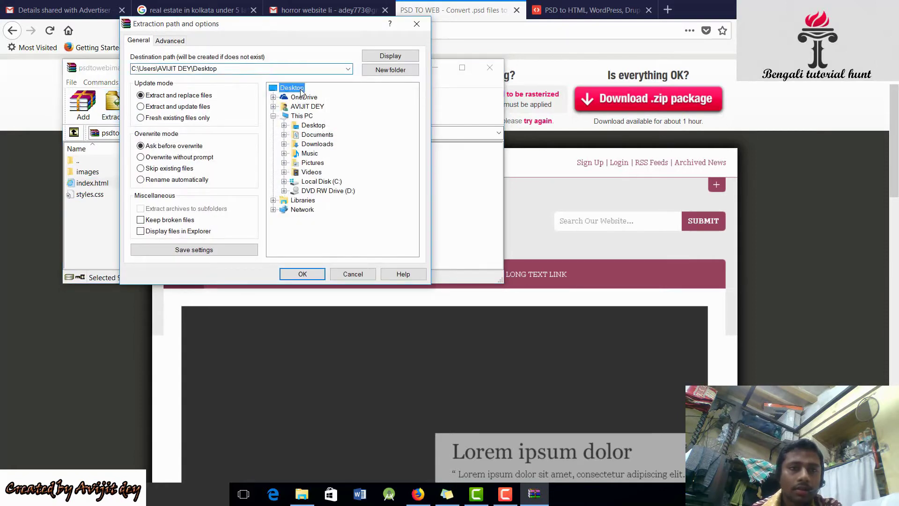
{"action": "left_click", "coordinate": [303, 275]}
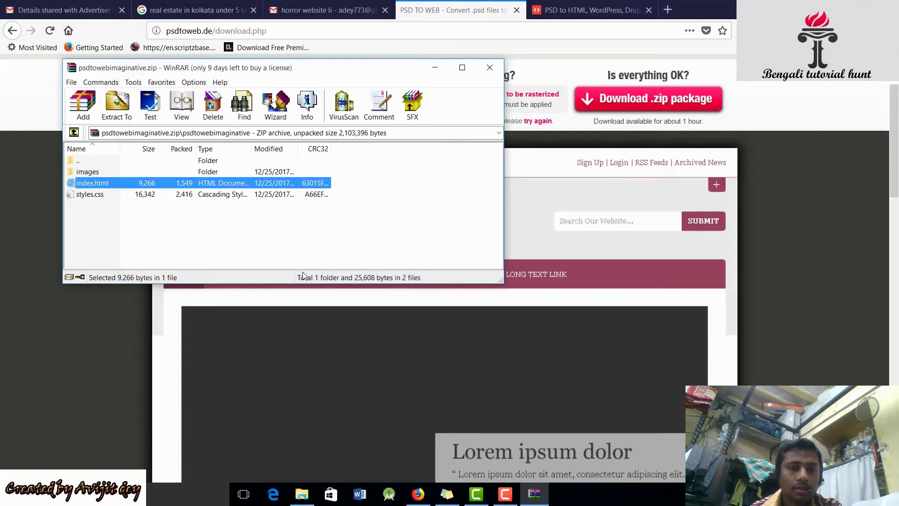
Step: Show the desktop and open the extracted psdtowebimaginative folder
{"action": "key", "text": "super"}
{"action": "key", "text": "super"}
{"action": "key", "text": "super+d"}
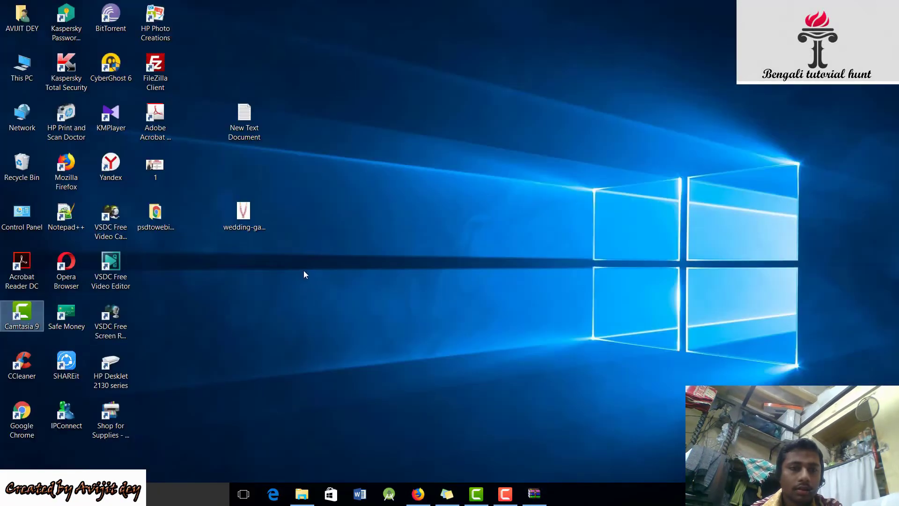
{"action": "double_click", "coordinate": [163, 218]}
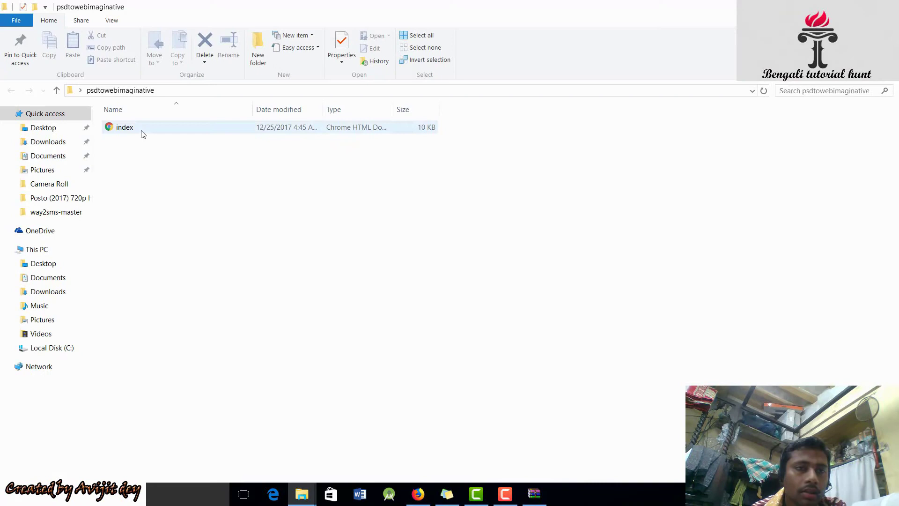
Step: Open the extracted index file in Firefox, check how the page renders, and close its tab
{"action": "right_click", "coordinate": [141, 132]}
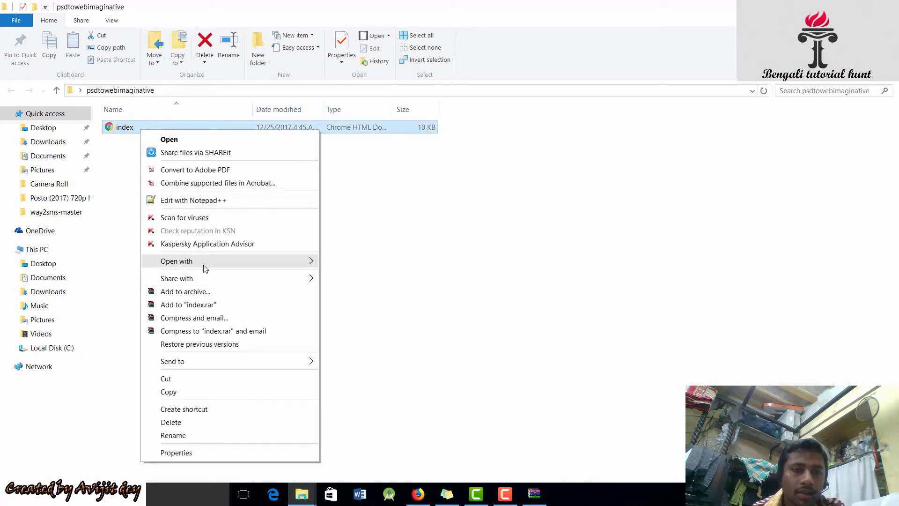
{"action": "mouse_move", "coordinate": [206, 261]}
{"action": "left_click", "coordinate": [355, 275]}
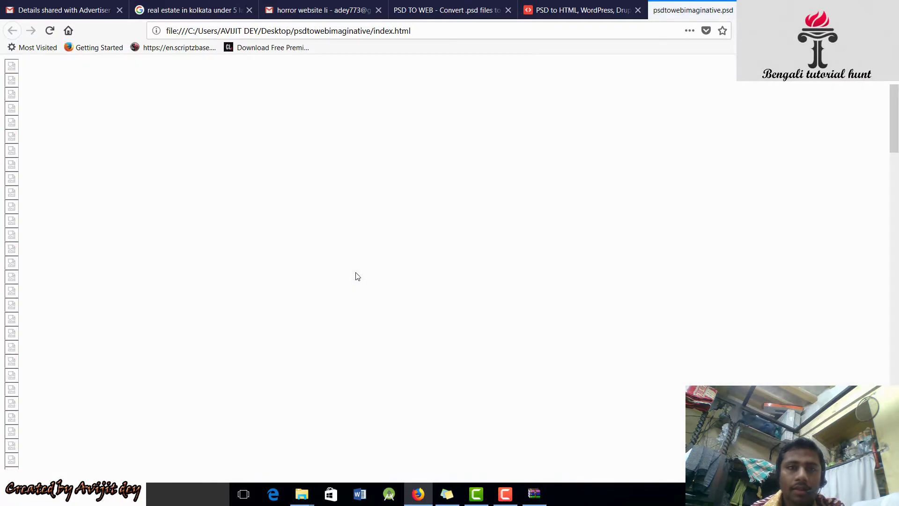
{"action": "scroll", "coordinate": [359, 271], "scroll_direction": "down", "scroll_amount": 15}
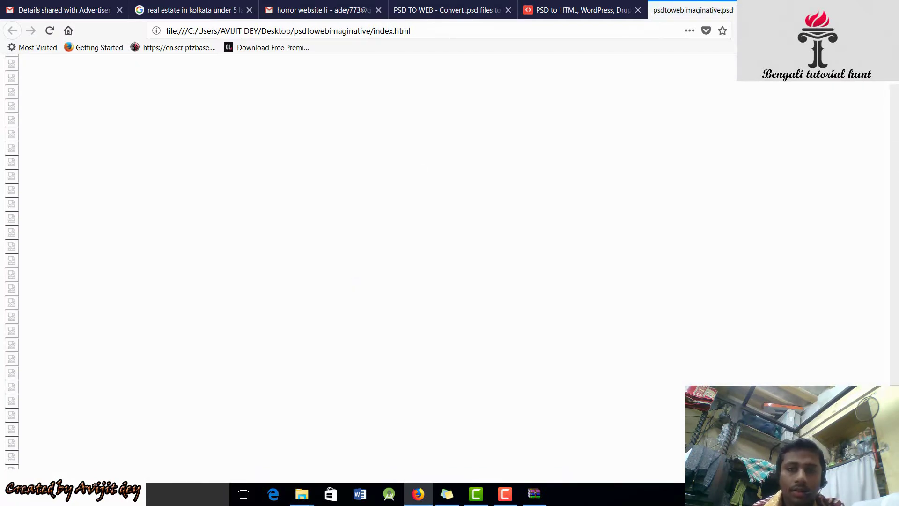
{"action": "key", "text": "ctrl+w"}
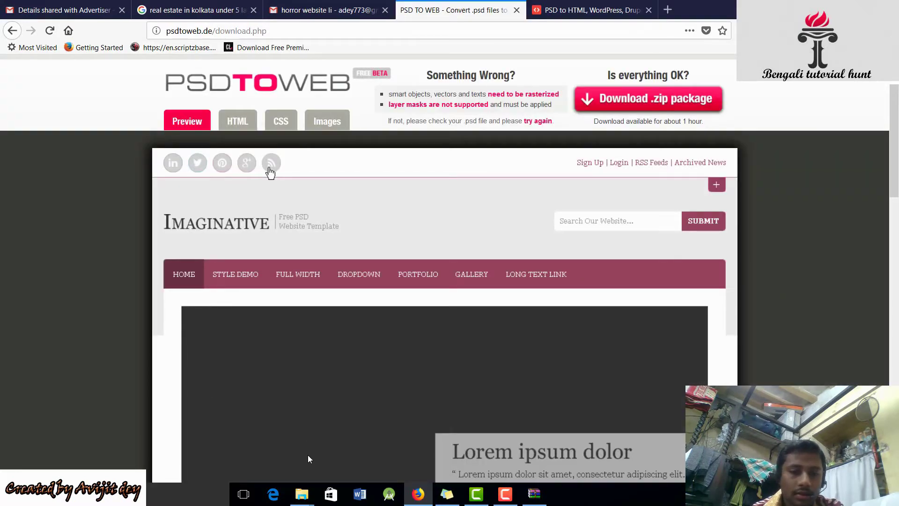
Step: Return to the psdtowebimaginative folder, check the index file in Internet Explorer, and close that browser
{"action": "mouse_move", "coordinate": [302, 492]}
{"action": "left_click", "coordinate": [361, 447]}
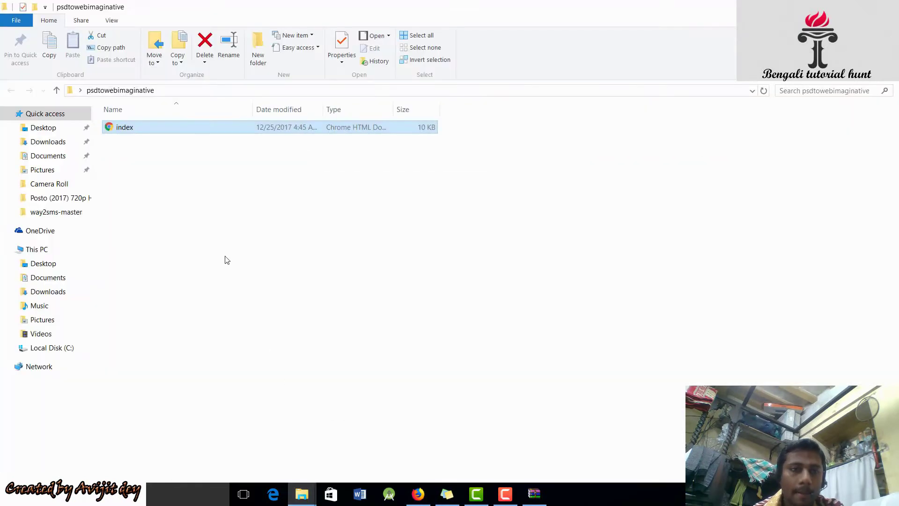
{"action": "right_click", "coordinate": [146, 127]}
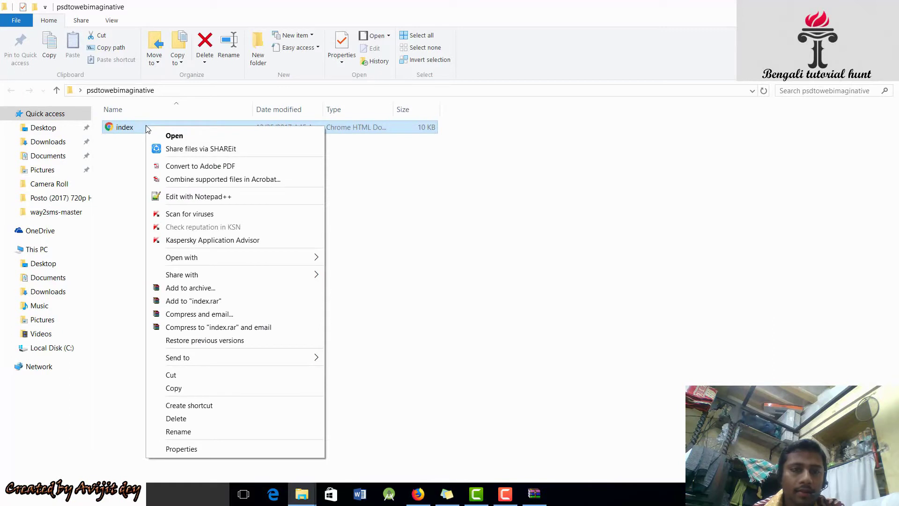
{"action": "mouse_move", "coordinate": [231, 262]}
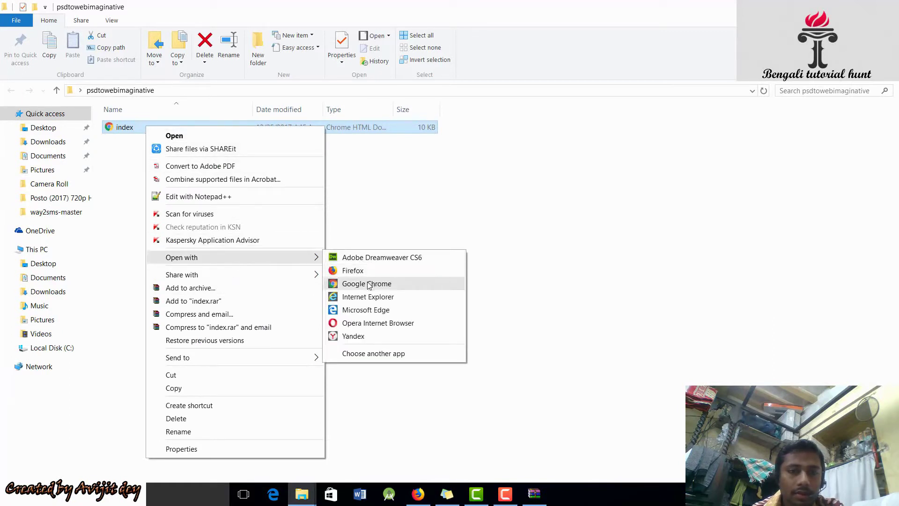
{"action": "left_click", "coordinate": [369, 297]}
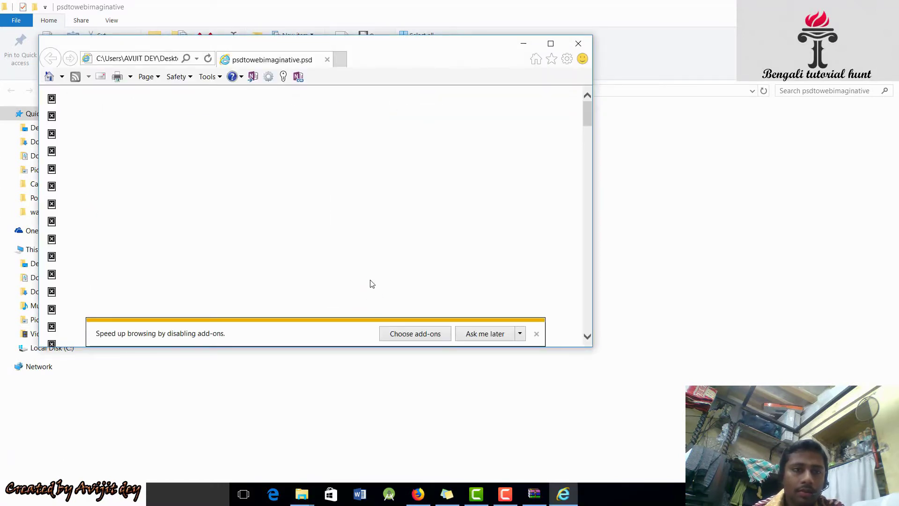
{"action": "scroll", "coordinate": [372, 284], "scroll_direction": "down", "scroll_amount": 10}
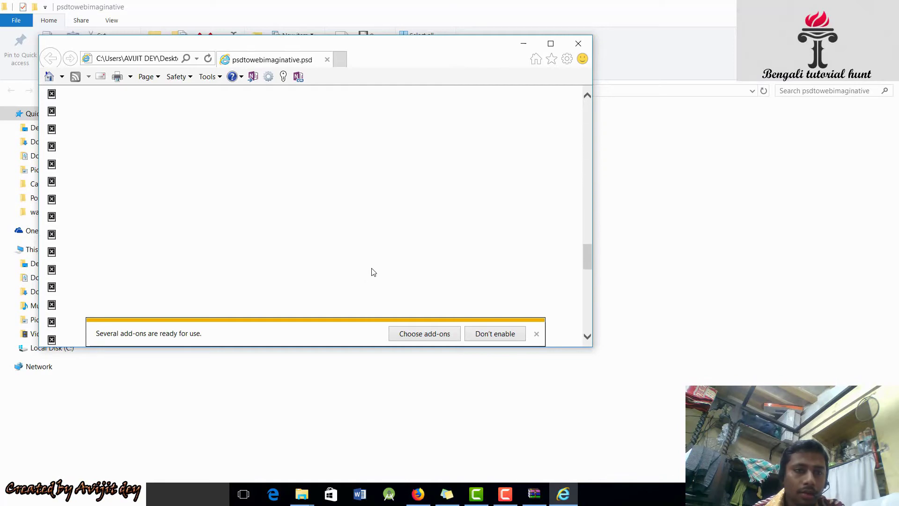
{"action": "scroll", "coordinate": [373, 272], "scroll_direction": "down", "scroll_amount": 5}
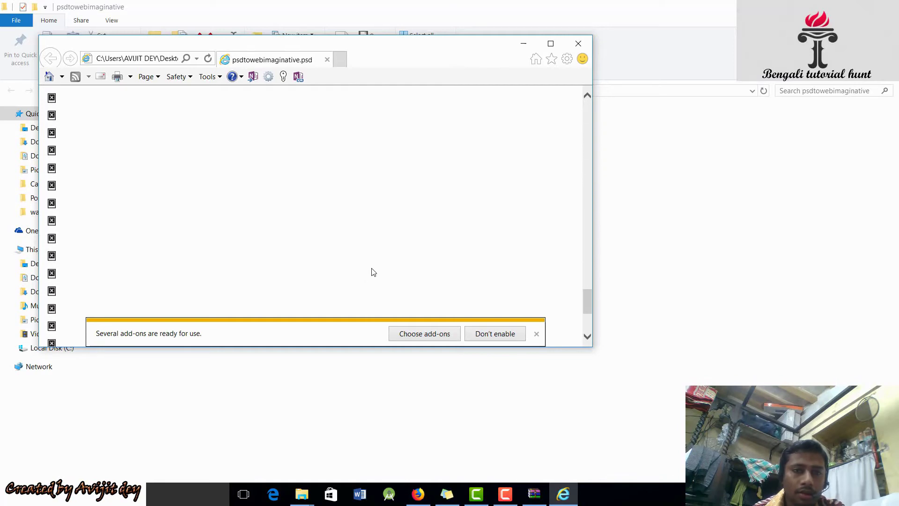
{"action": "left_click", "coordinate": [579, 44]}
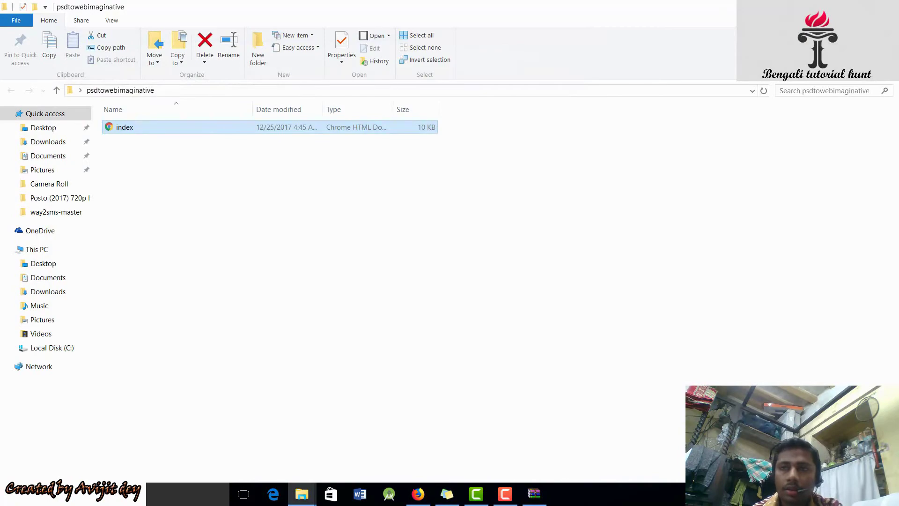
Step: Switch to Firefox and review the preview and generated HTML code of the converted Imaginative page on PSD TO WEB
{"action": "key", "text": "alt+Tab"}
{"action": "scroll", "coordinate": [530, 210], "scroll_direction": "down", "scroll_amount": 10}
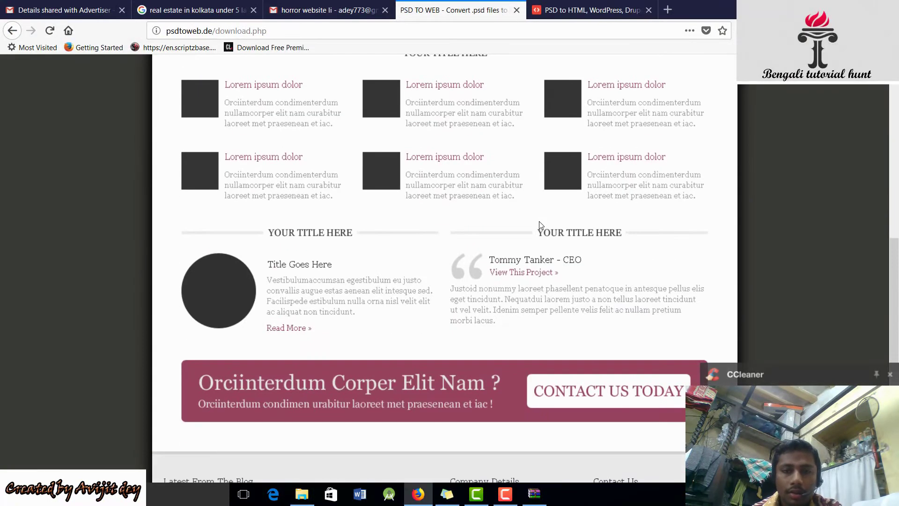
{"action": "scroll", "coordinate": [540, 223], "scroll_direction": "up", "scroll_amount": 10}
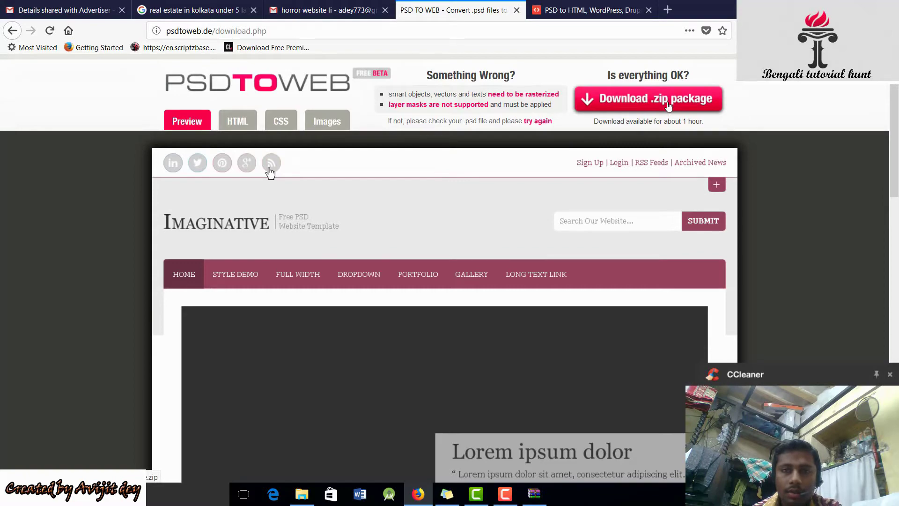
{"action": "left_click", "coordinate": [231, 123]}
{"action": "scroll", "coordinate": [333, 209], "scroll_direction": "down", "scroll_amount": 15}
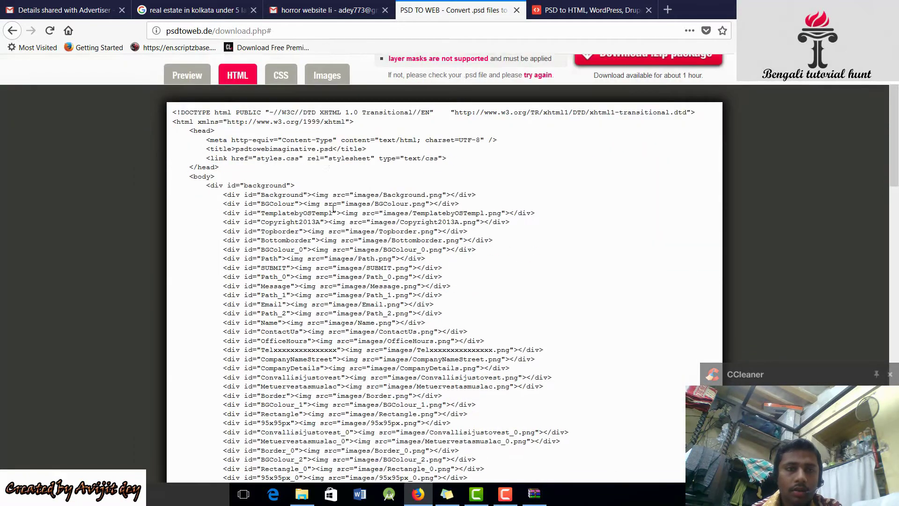
{"action": "scroll", "coordinate": [333, 209], "scroll_direction": "down", "scroll_amount": 5}
{"action": "scroll", "coordinate": [335, 209], "scroll_direction": "up", "scroll_amount": 20}
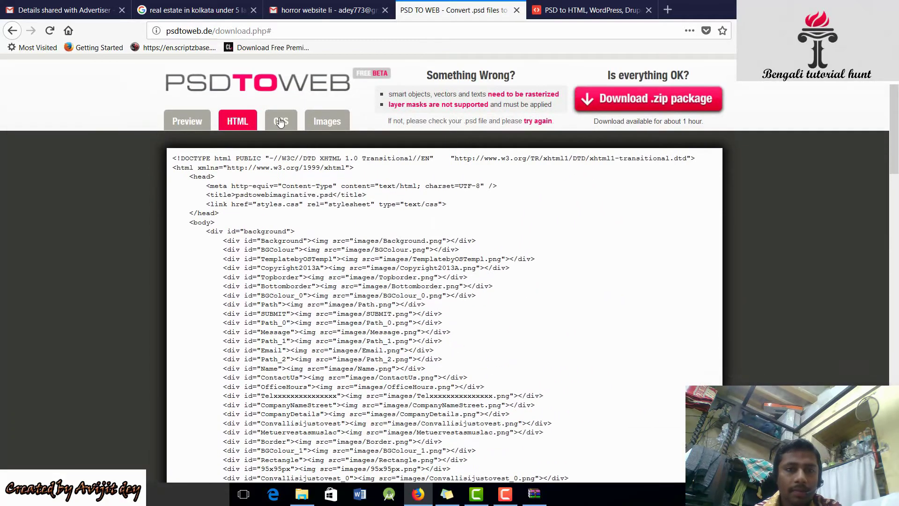
Step: Examine the conversion's generated CSS and look through its list of exported PNG images
{"action": "left_click", "coordinate": [280, 122]}
{"action": "left_click", "coordinate": [335, 122]}
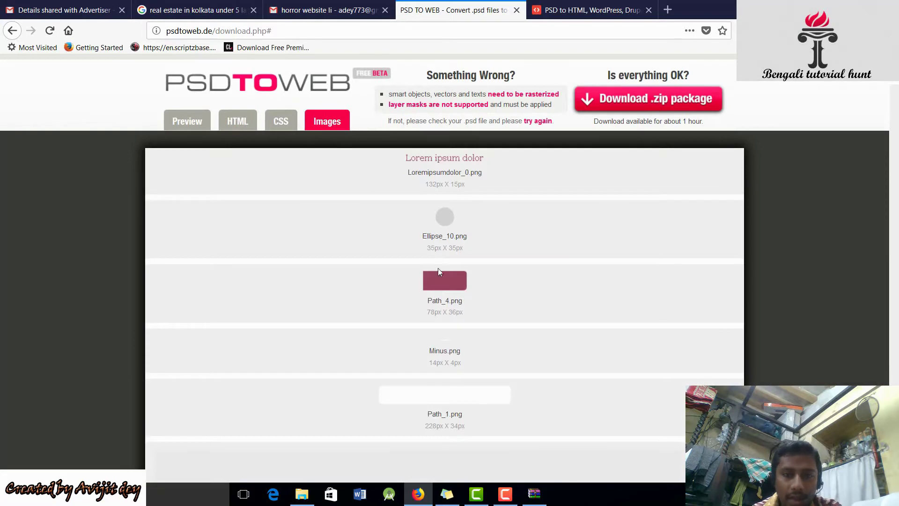
{"action": "scroll", "coordinate": [456, 251], "scroll_direction": "down", "scroll_amount": 6}
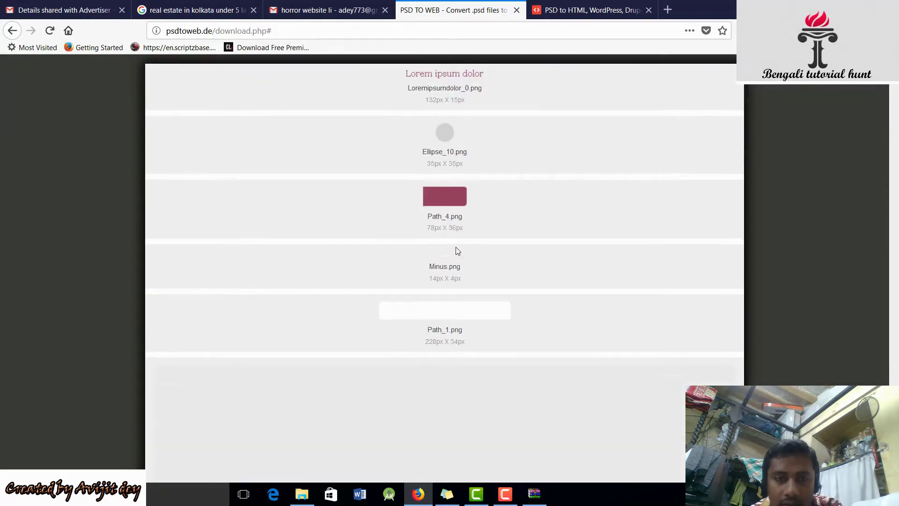
{"action": "scroll", "coordinate": [458, 251], "scroll_direction": "up", "scroll_amount": 4}
{"action": "scroll", "coordinate": [457, 251], "scroll_direction": "down", "scroll_amount": 15}
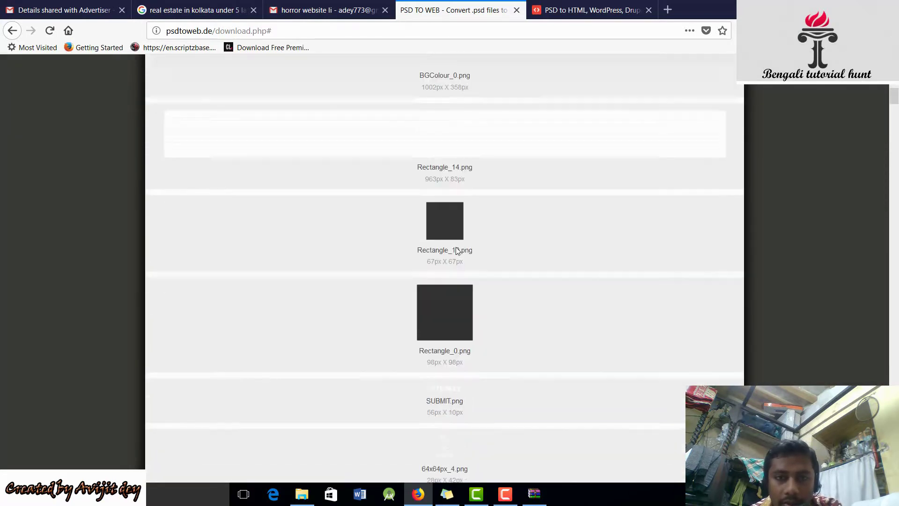
{"action": "scroll", "coordinate": [457, 248], "scroll_direction": "down", "scroll_amount": 15}
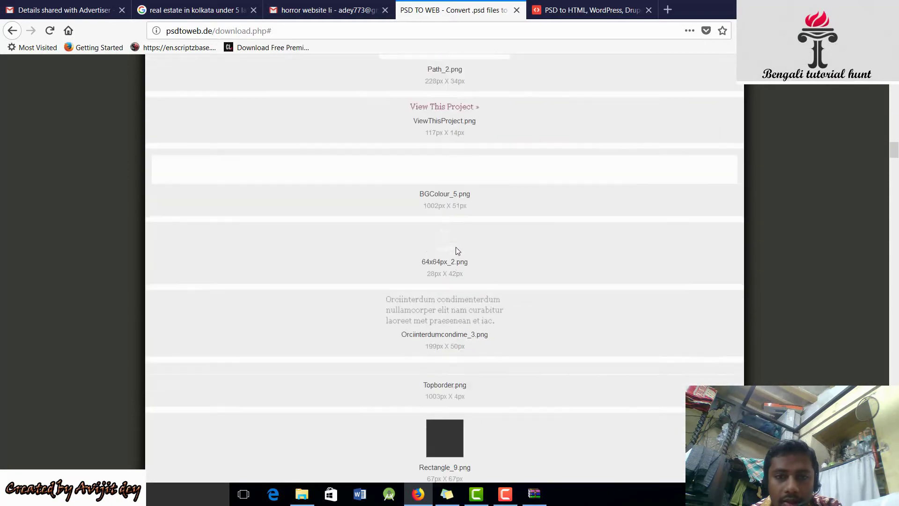
{"action": "scroll", "coordinate": [456, 250], "scroll_direction": "down", "scroll_amount": 15}
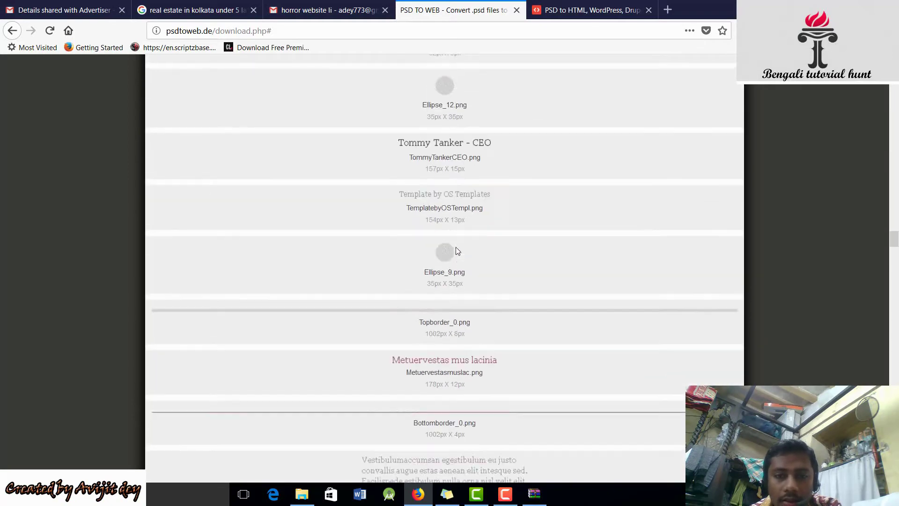
{"action": "scroll", "coordinate": [457, 251], "scroll_direction": "down", "scroll_amount": 15}
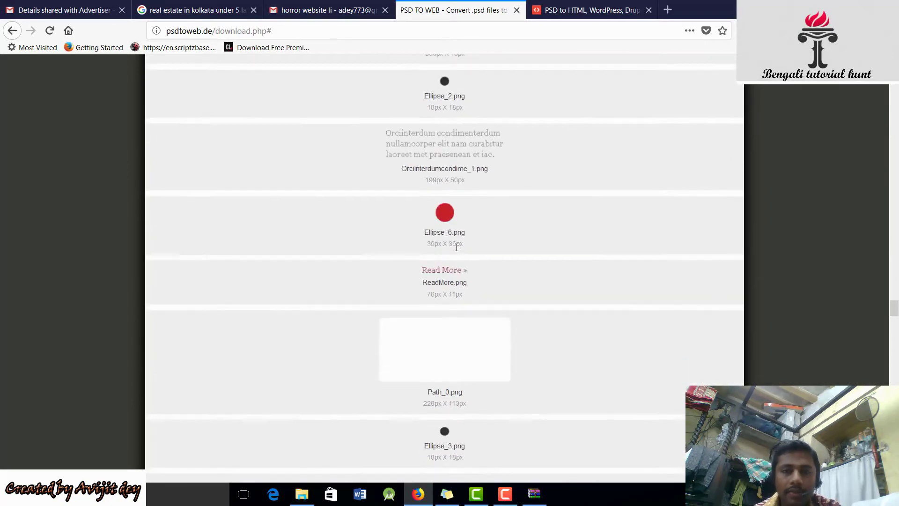
{"action": "scroll", "coordinate": [451, 268], "scroll_direction": "down", "scroll_amount": 8}
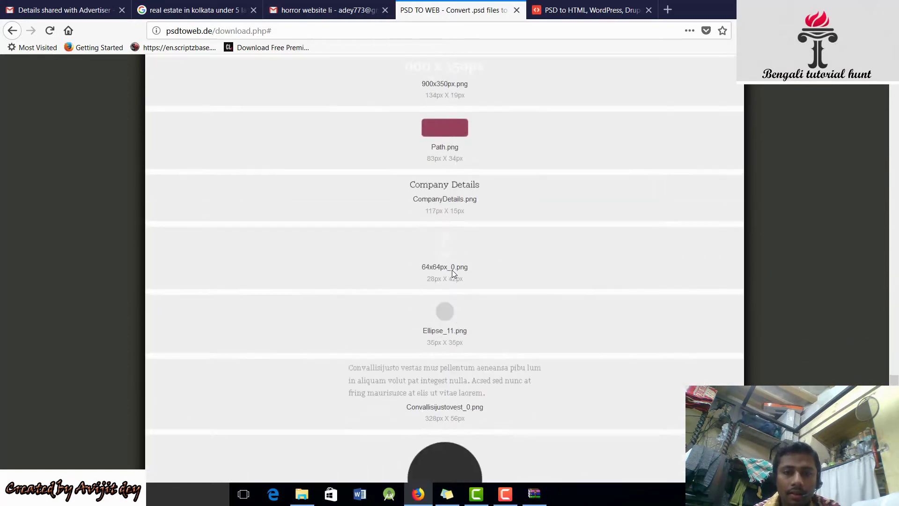
Step: View the PSD2HTML site, then switch to File Explorer and open the nobodysfool folder in Videos > New folder
{"action": "left_click", "coordinate": [580, 5]}
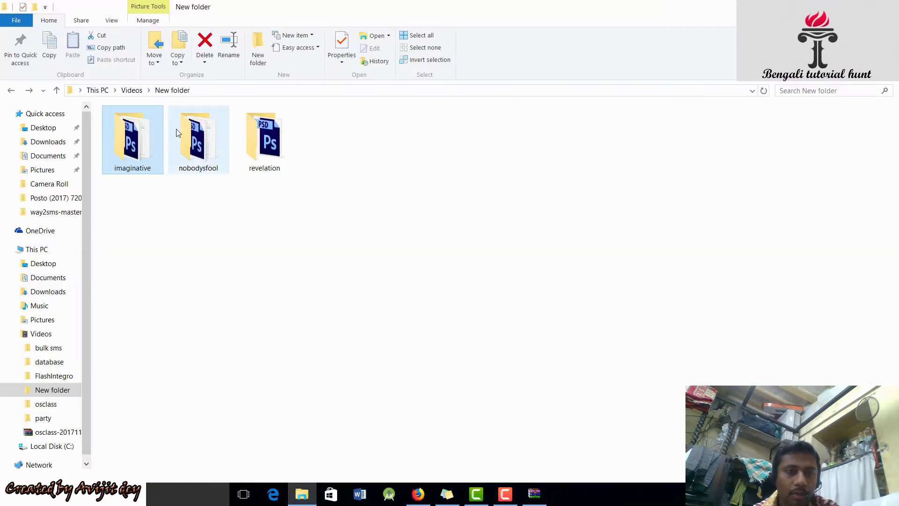
{"action": "left_click", "coordinate": [302, 494]}
{"action": "double_click", "coordinate": [197, 163]}
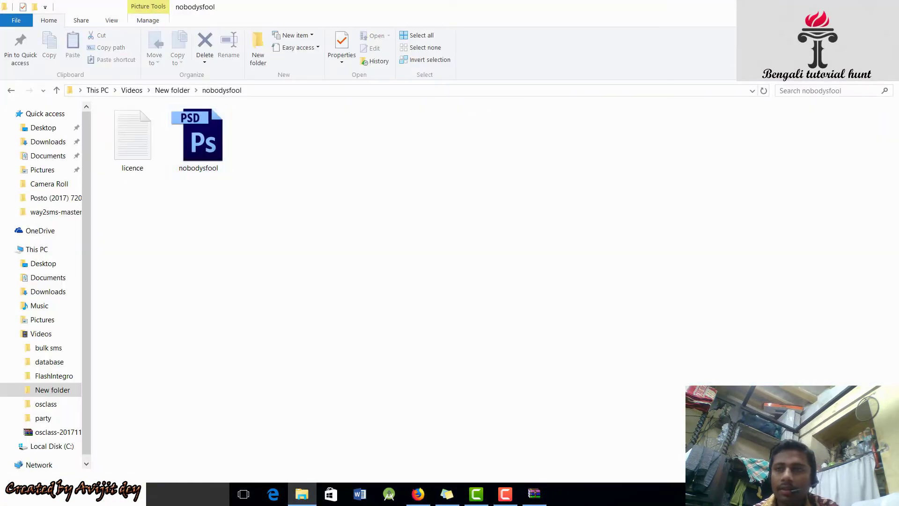
Step: Return to the PSD TO WEB page in Firefox and load the psdtoweb.de home page
{"action": "key", "text": "alt+Tab"}
{"action": "left_click", "coordinate": [452, 10]}
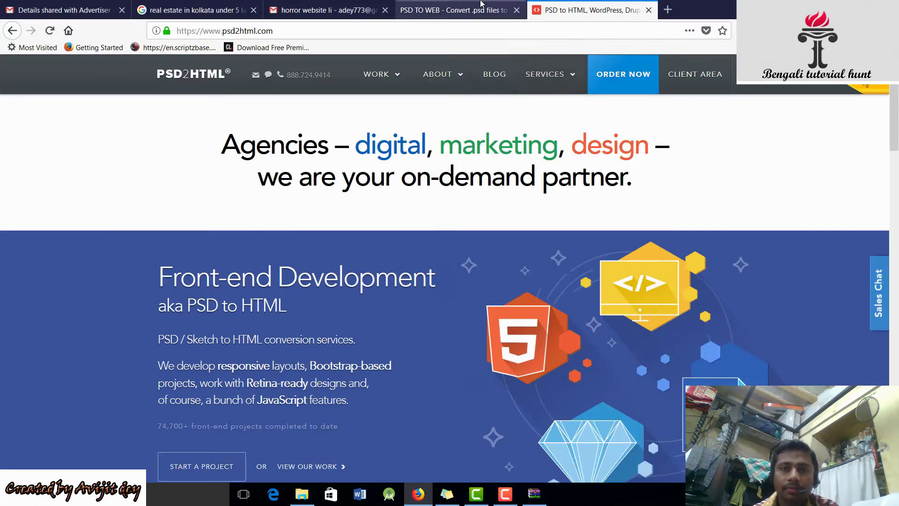
{"action": "scroll", "coordinate": [531, 243], "scroll_direction": "up", "scroll_amount": 10}
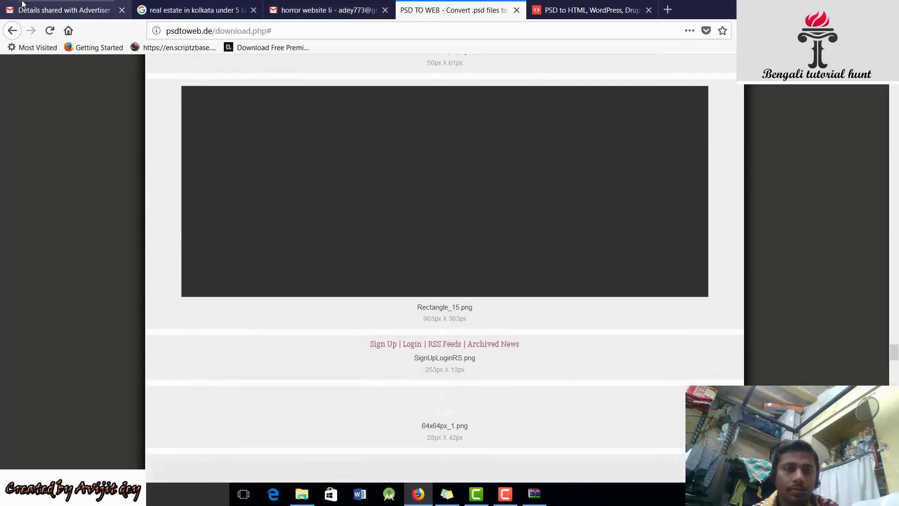
{"action": "left_click_drag", "start_coordinate": [215, 31], "coordinate": [299, 29]}
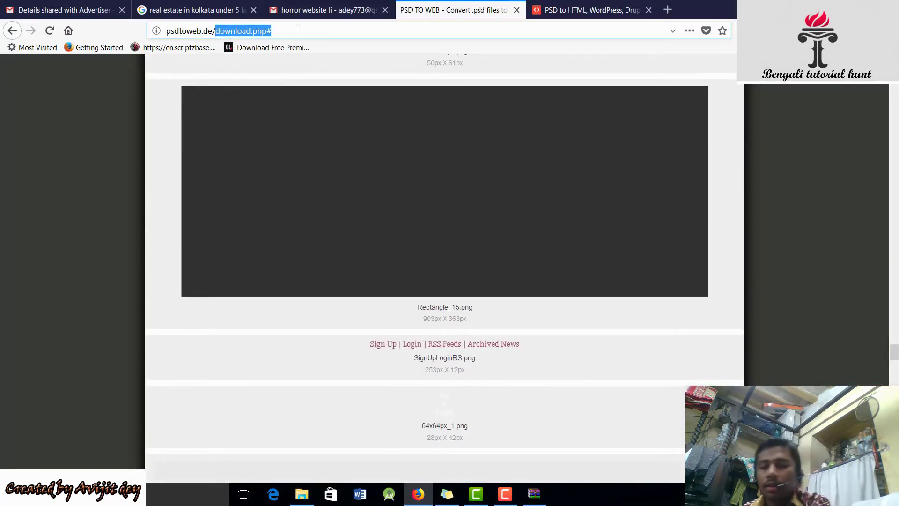
{"action": "key", "text": "BackSpace"}
{"action": "key", "text": "Return"}
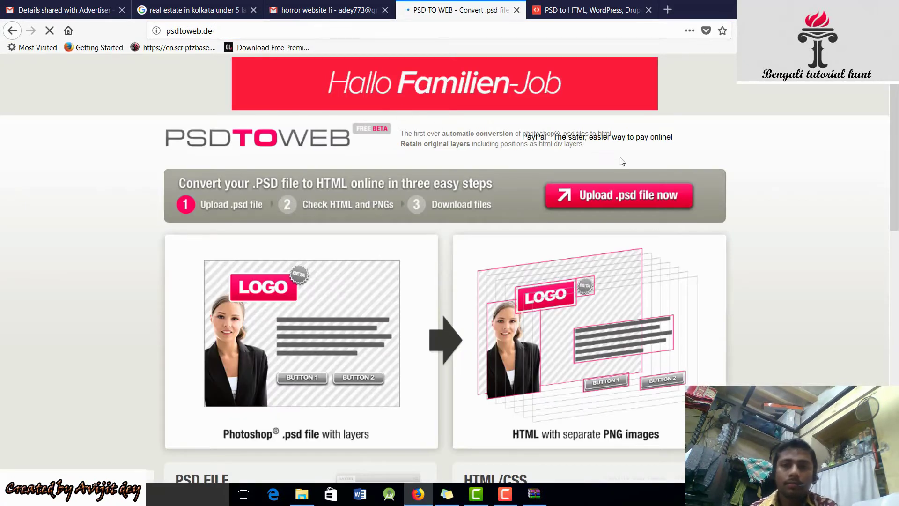
Step: Upload the nobodysfool PSD file from Videos > New folder > nobodysfool for conversion
{"action": "left_click", "coordinate": [619, 195]}
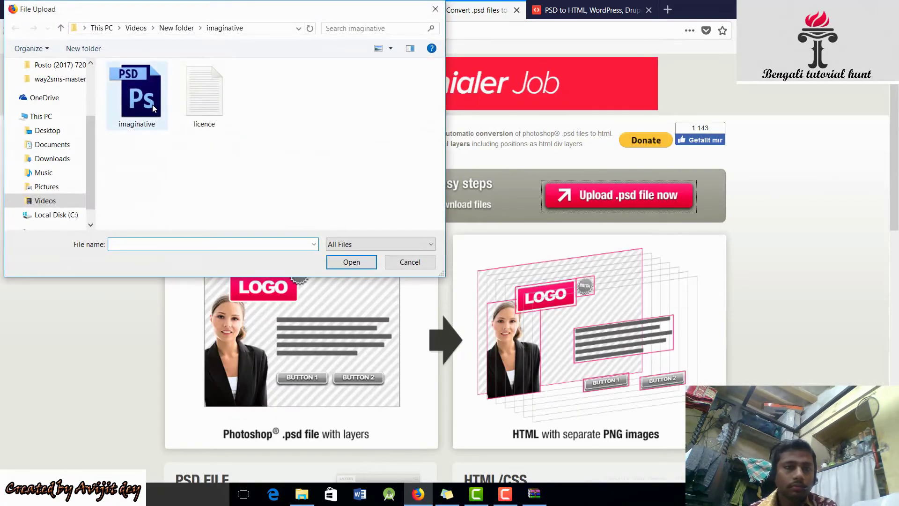
{"action": "left_click", "coordinate": [177, 28]}
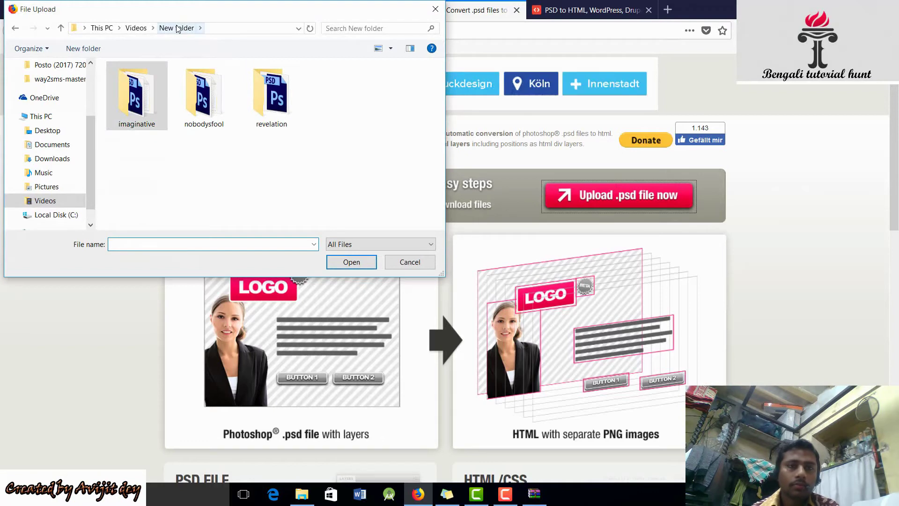
{"action": "double_click", "coordinate": [190, 75]}
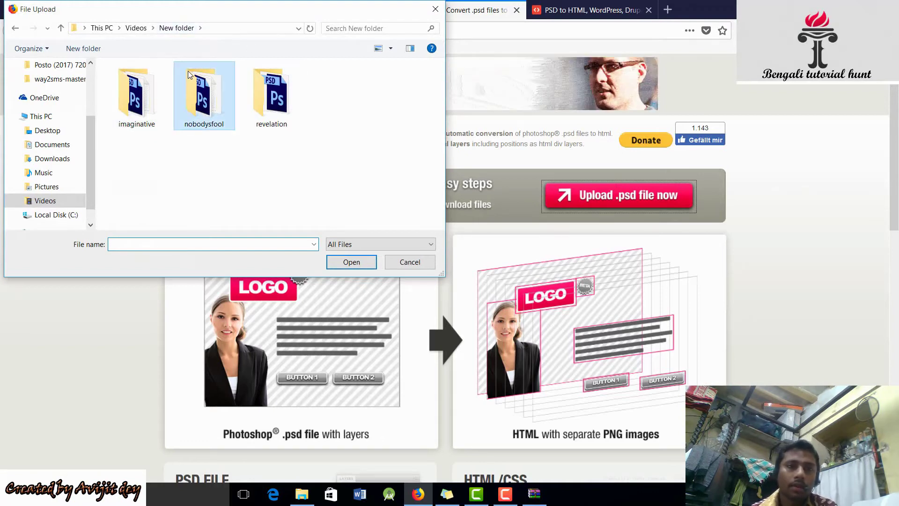
{"action": "double_click", "coordinate": [218, 94]}
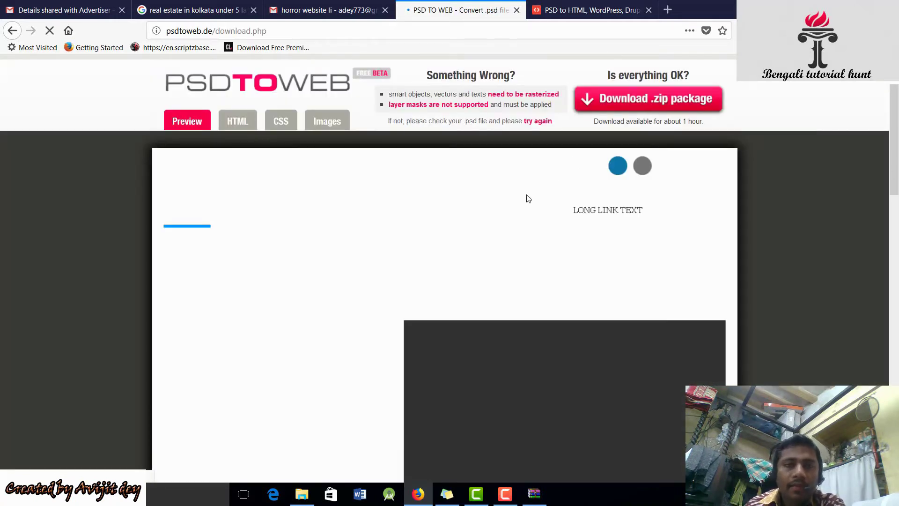
Step: Review the converted NobodysFool page preview and save the psdtowebnobodysfool.zip package
{"action": "scroll", "coordinate": [528, 196], "scroll_direction": "down", "scroll_amount": 5}
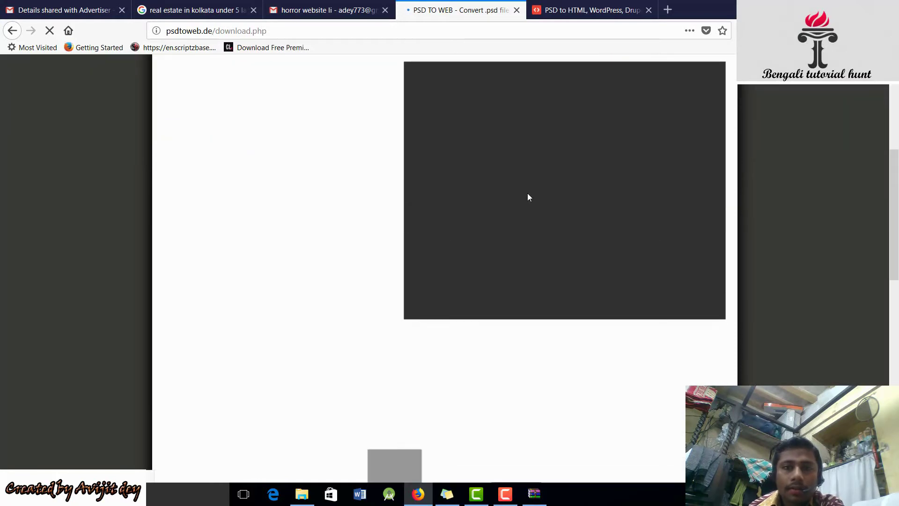
{"action": "scroll", "coordinate": [527, 193], "scroll_direction": "down", "scroll_amount": 10}
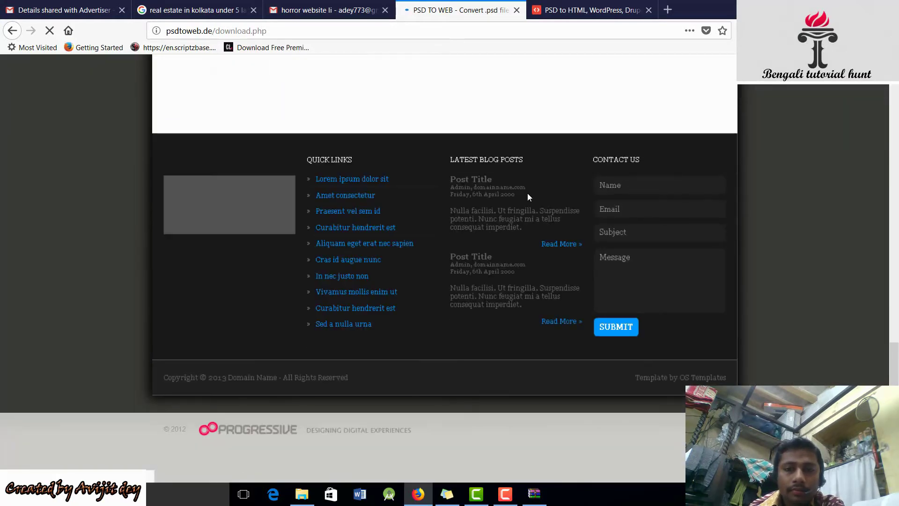
{"action": "scroll", "coordinate": [527, 193], "scroll_direction": "up", "scroll_amount": 15}
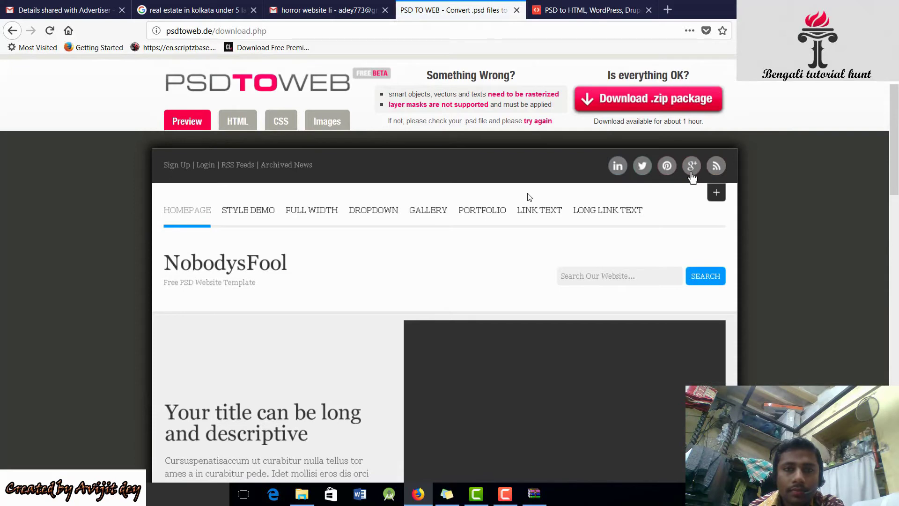
{"action": "left_click", "coordinate": [642, 101]}
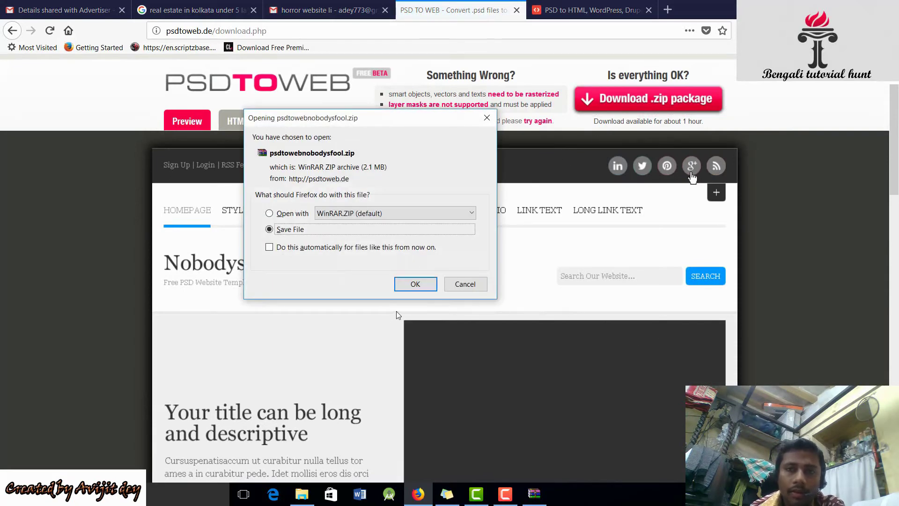
{"action": "left_click", "coordinate": [415, 284]}
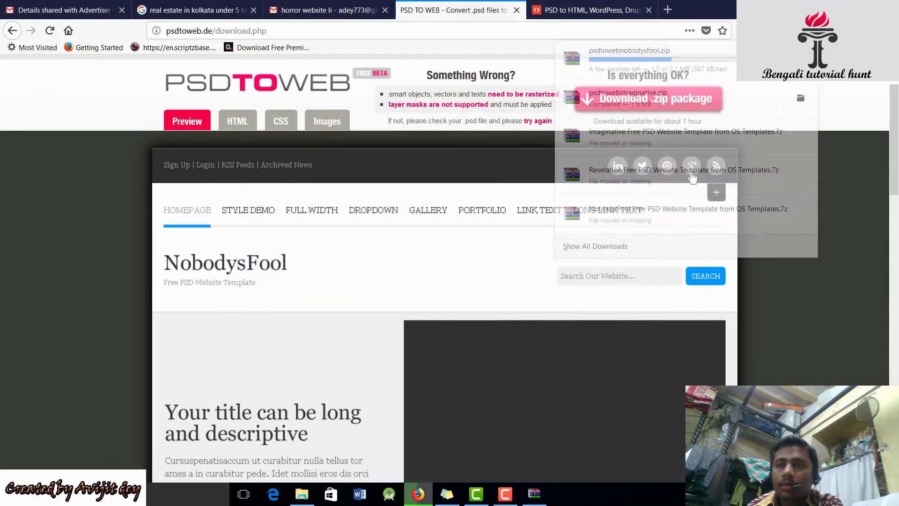
Step: Open the downloaded psdtowebnobodysfool.zip in WinRAR and open index.html from its psdtowebnobodysfool folder, replacing all existing files
{"action": "left_click", "coordinate": [641, 70]}
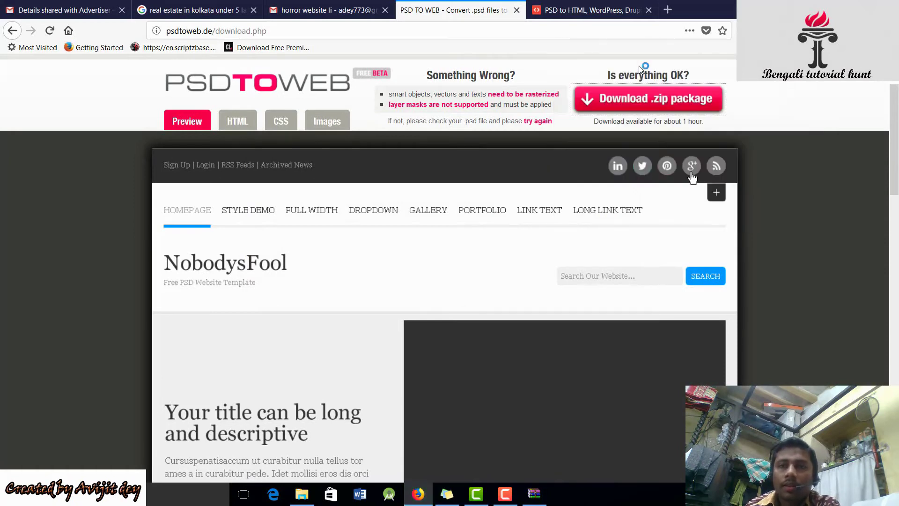
{"action": "double_click", "coordinate": [100, 173]}
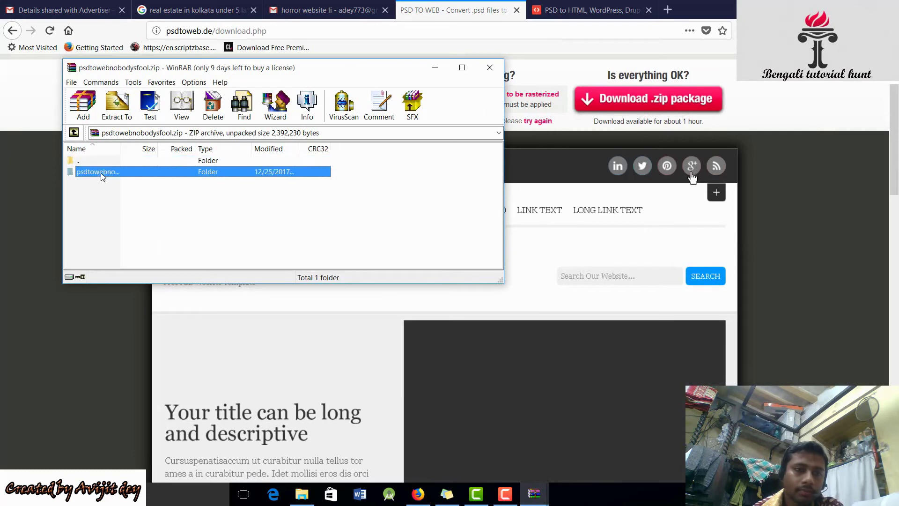
{"action": "right_click", "coordinate": [99, 187]}
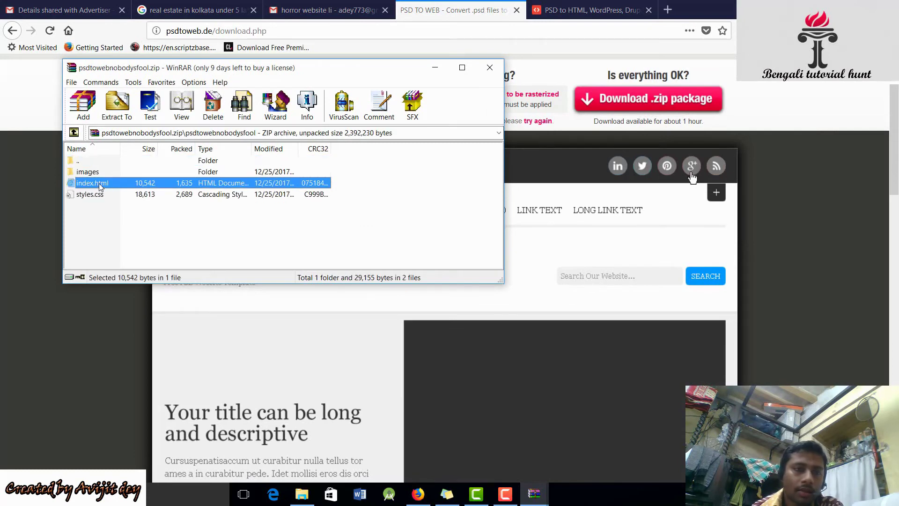
{"action": "key", "text": "alt+w"}
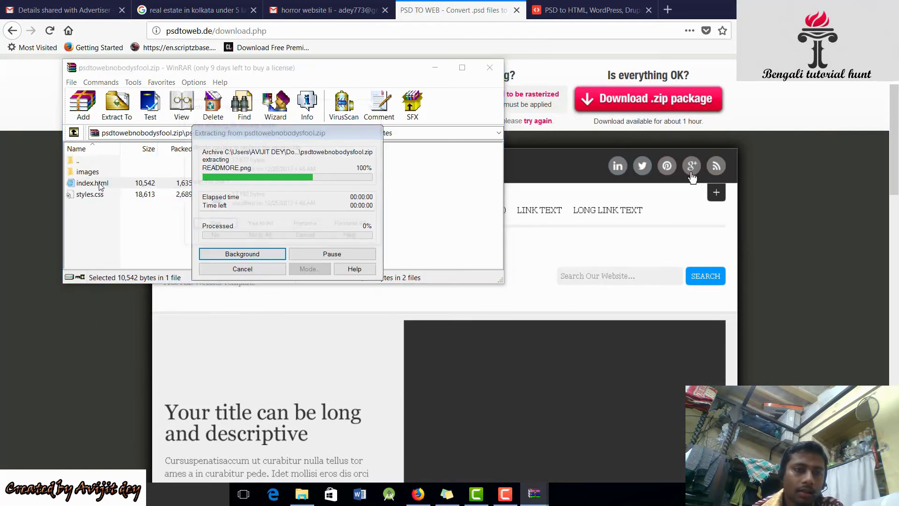
{"action": "left_click", "coordinate": [262, 226]}
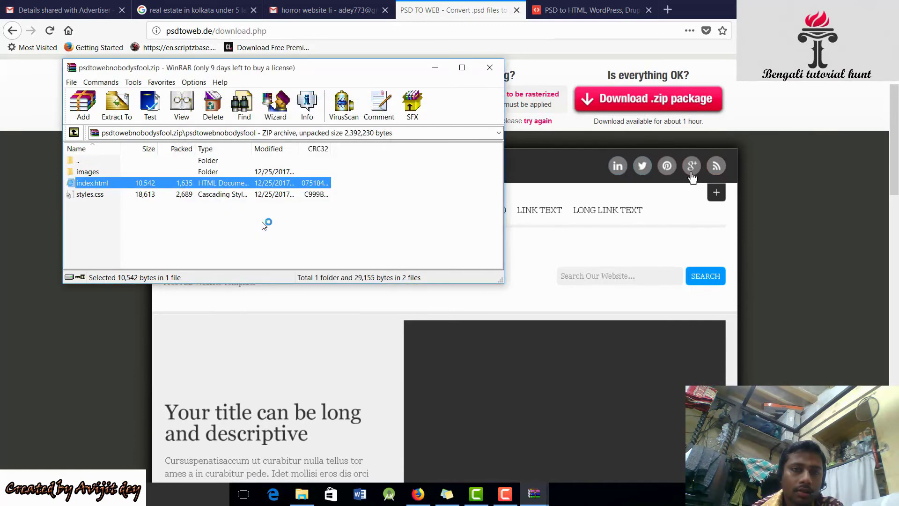
Step: Check the nobodysfool folder in File Explorer, then return to the psdtowebnobodysfool.zip archive in WinRAR
{"action": "left_click", "coordinate": [433, 71]}
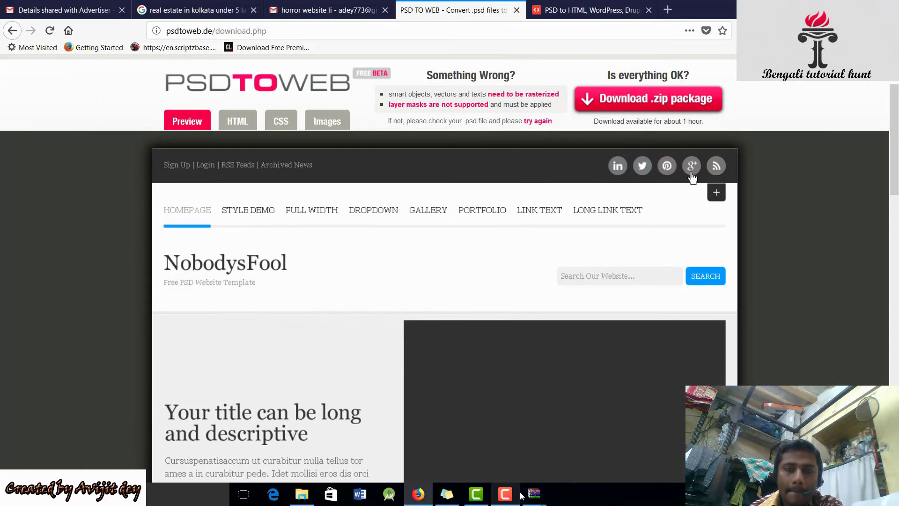
{"action": "mouse_move", "coordinate": [521, 495]}
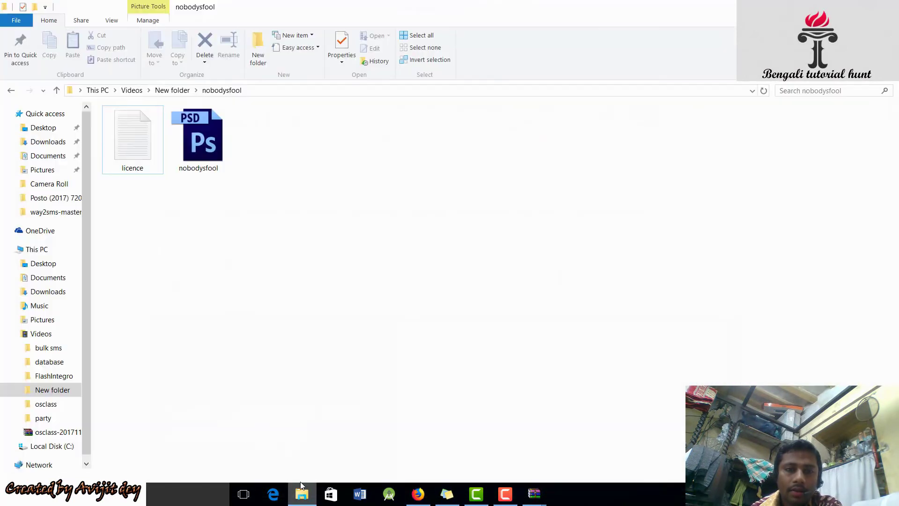
{"action": "left_click", "coordinate": [301, 497]}
{"action": "left_click", "coordinate": [302, 497]}
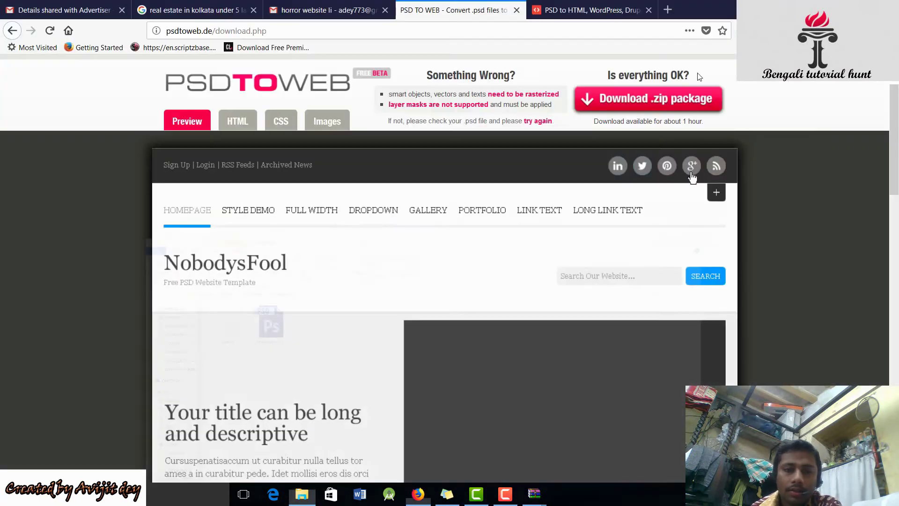
{"action": "mouse_move", "coordinate": [541, 495]}
{"action": "left_click", "coordinate": [588, 452]}
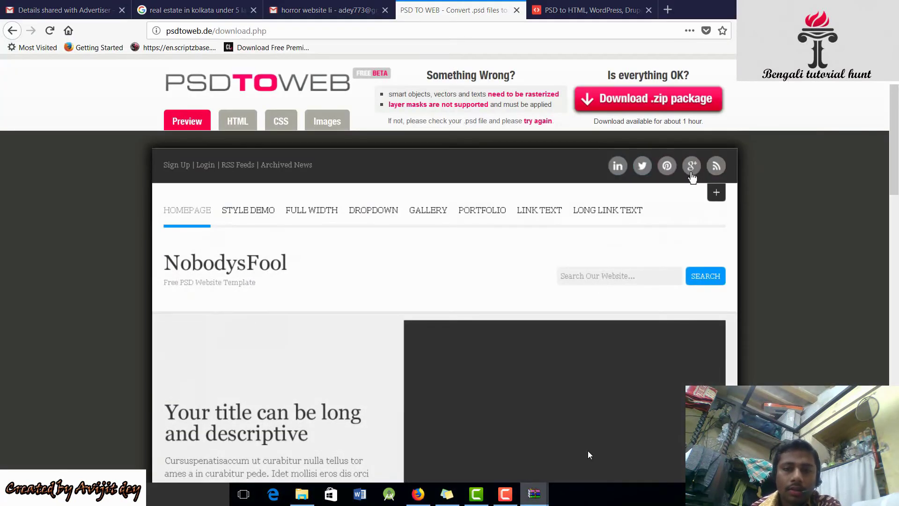
{"action": "right_click", "coordinate": [102, 186]}
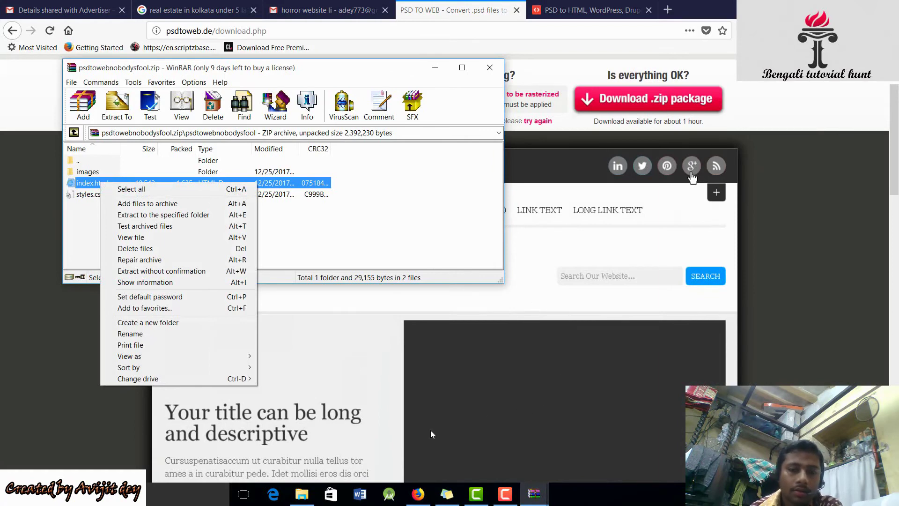
{"action": "left_click", "coordinate": [346, 241]}
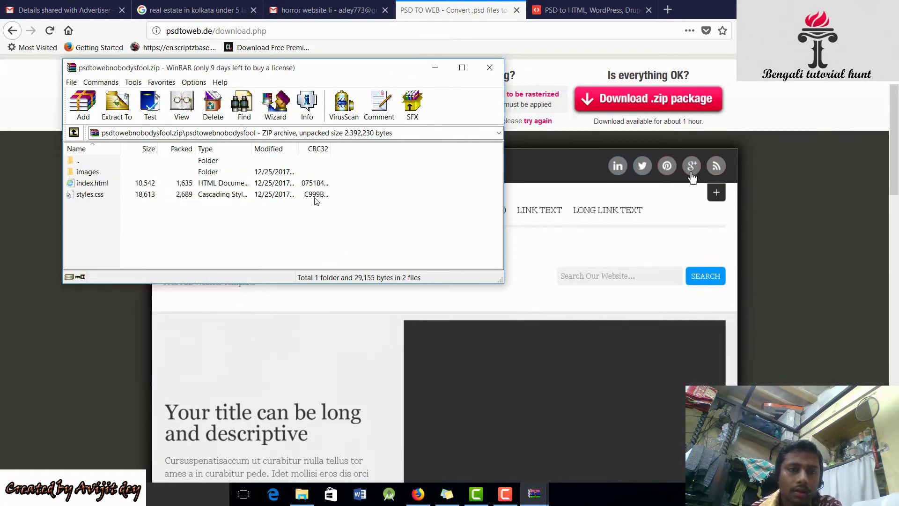
Step: Try again to open index.html from the archive, replacing all existing files, and close WinRAR
{"action": "right_click", "coordinate": [260, 183]}
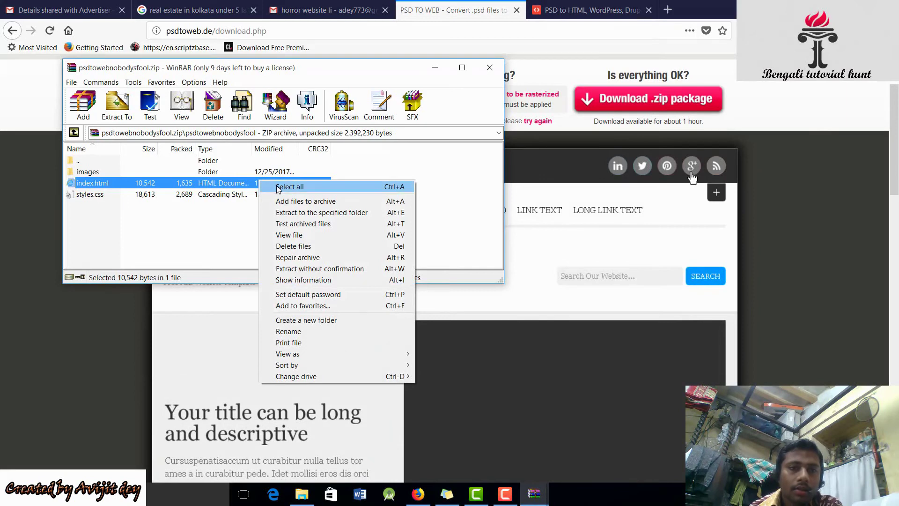
{"action": "key", "text": "alt+w"}
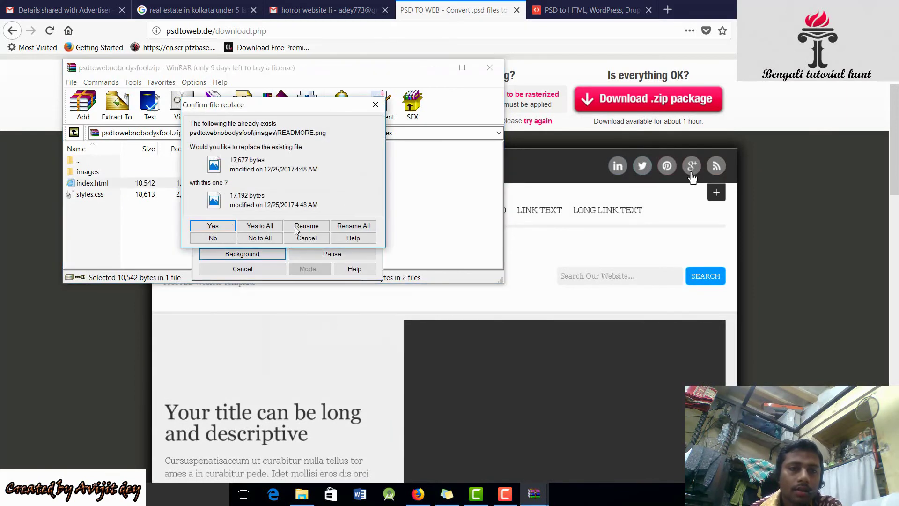
{"action": "left_click", "coordinate": [264, 226]}
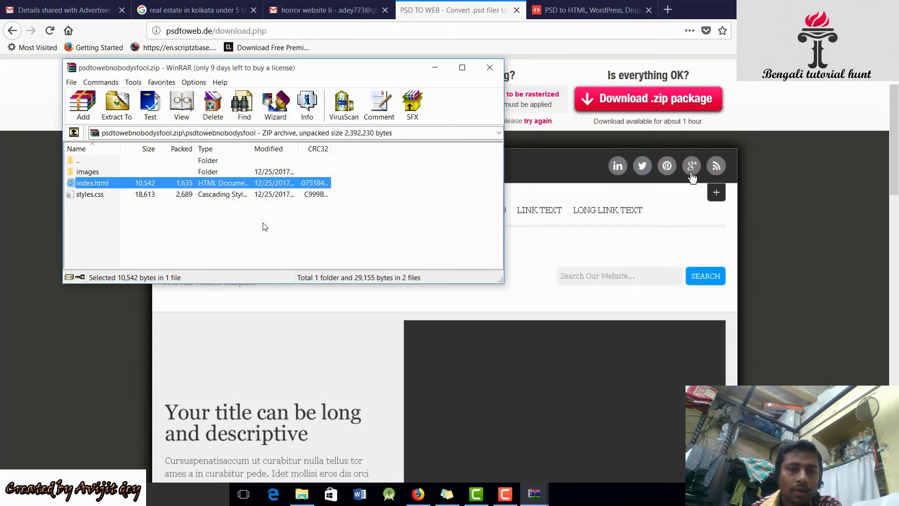
{"action": "left_click", "coordinate": [275, 495]}
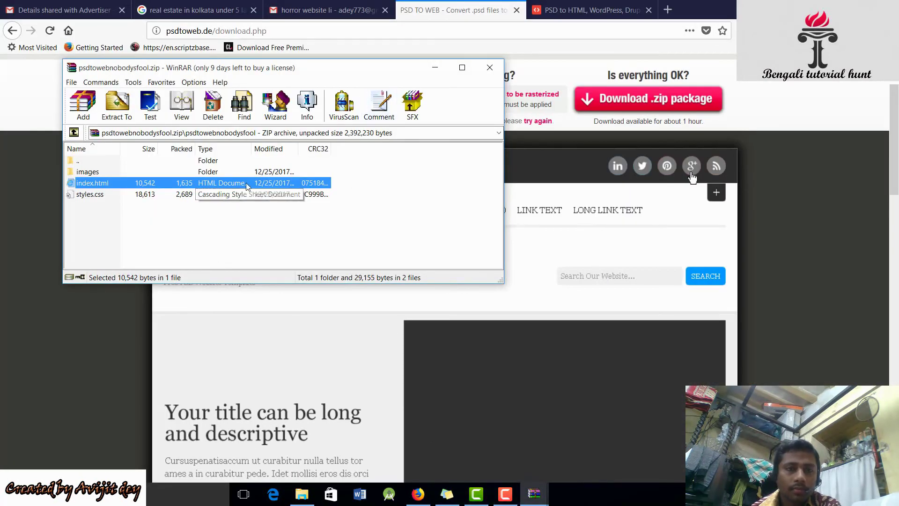
{"action": "double_click", "coordinate": [247, 184]}
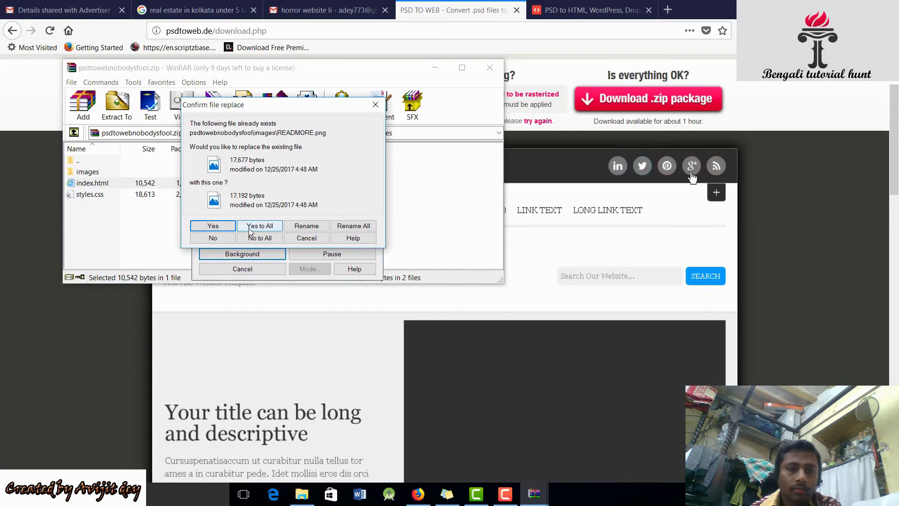
{"action": "left_click", "coordinate": [259, 226]}
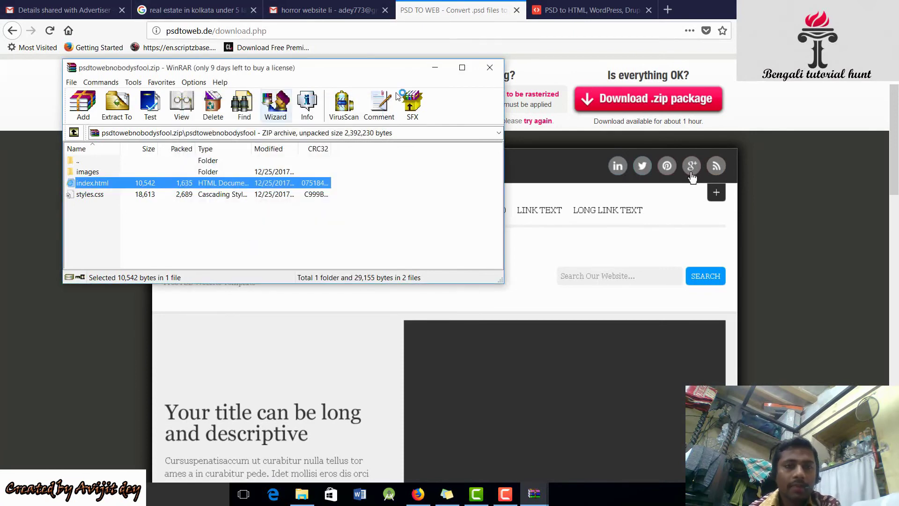
{"action": "left_click", "coordinate": [490, 68]}
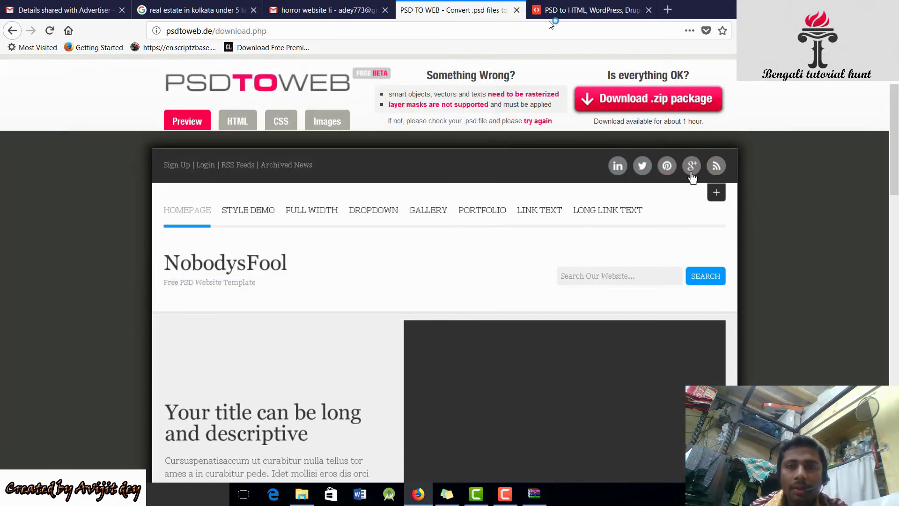
Step: View the PSD2HTML site, then open the index file in the psdtowebimaginative folder on the desktop
{"action": "left_click", "coordinate": [591, 10]}
{"action": "mouse_move", "coordinate": [571, 225]}
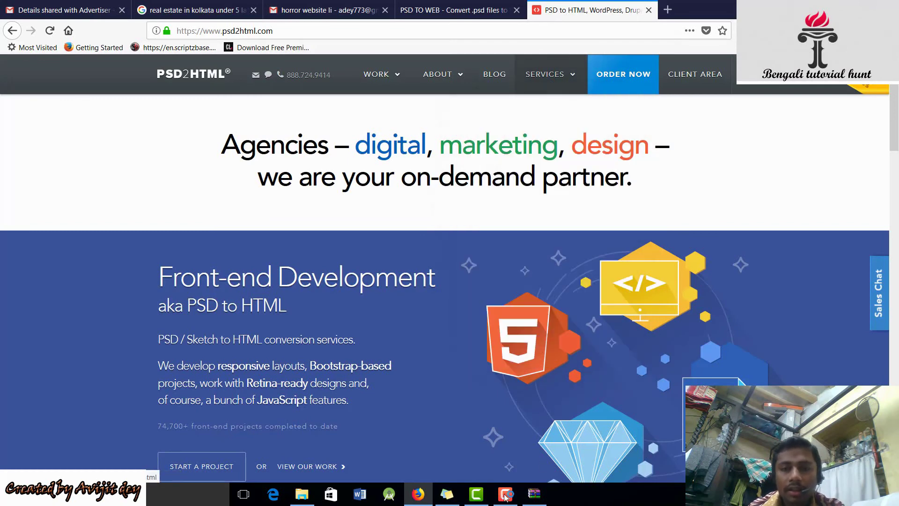
{"action": "key", "text": "super+d"}
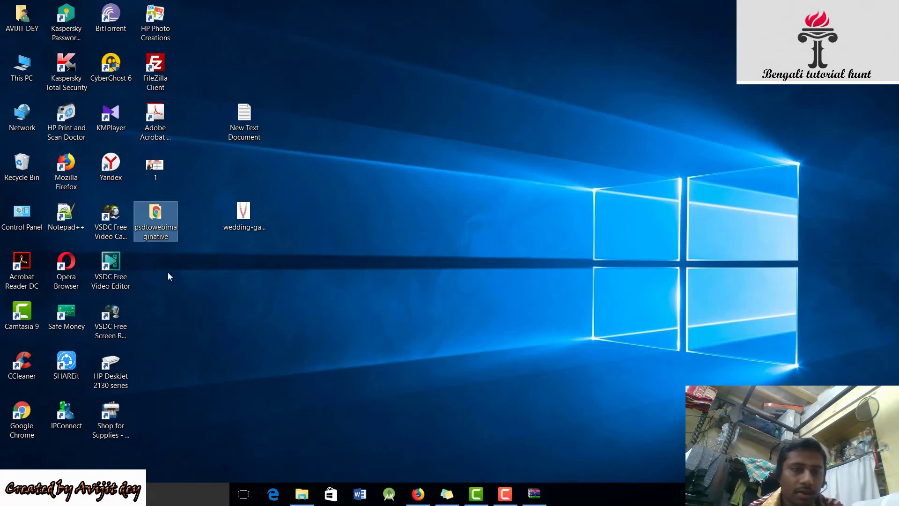
{"action": "double_click", "coordinate": [162, 231]}
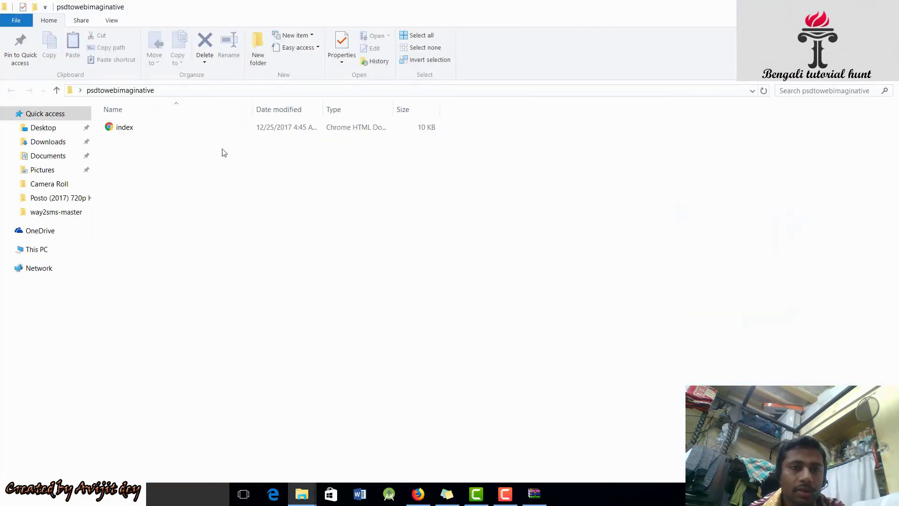
{"action": "double_click", "coordinate": [149, 129]}
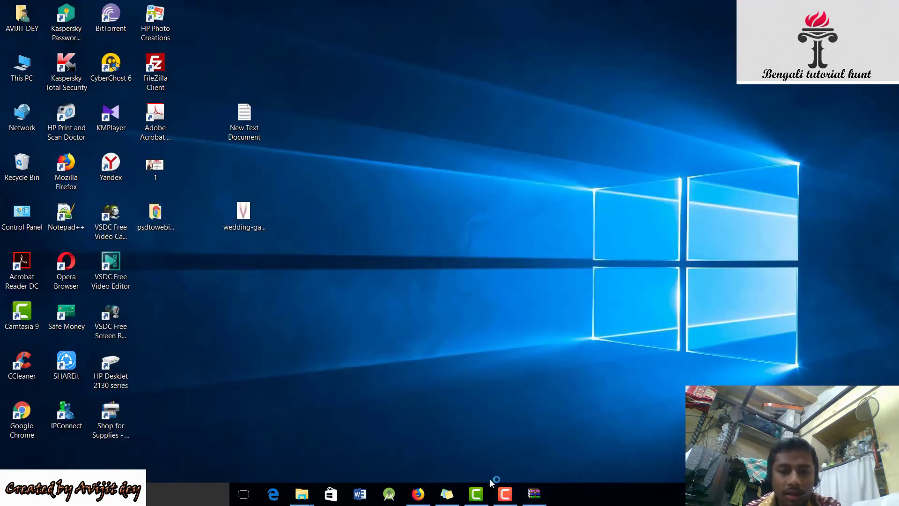
Step: Switch back to Firefox and view the converted NobodysFool page on PSD TO WEB
{"action": "left_click", "coordinate": [418, 494]}
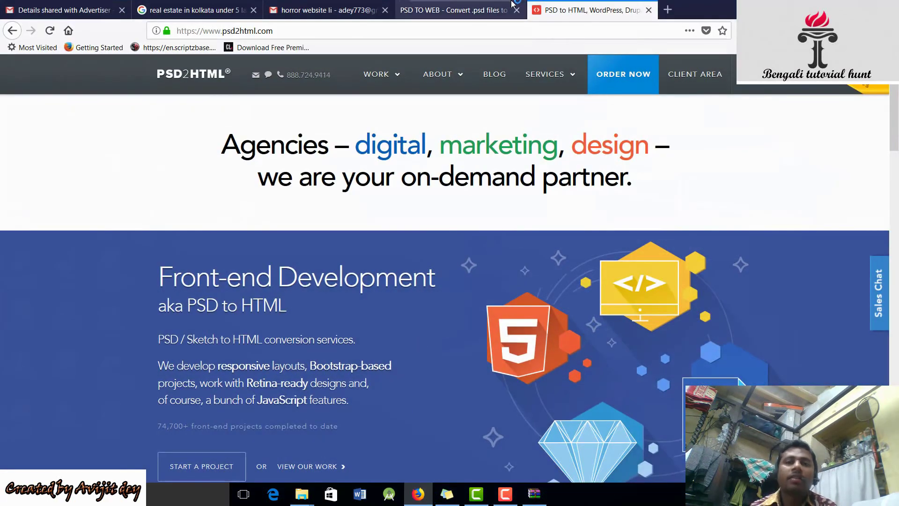
{"action": "left_click", "coordinate": [447, 7]}
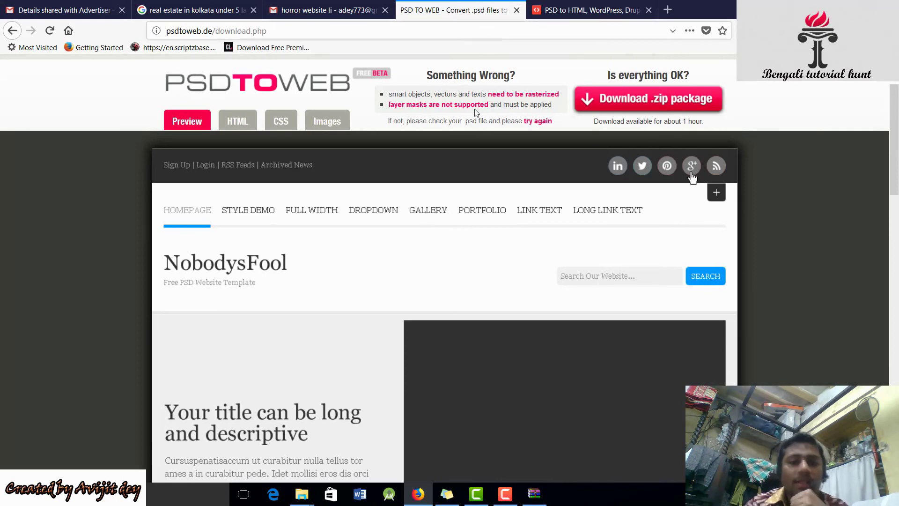
{"action": "left_click", "coordinate": [505, 494]}
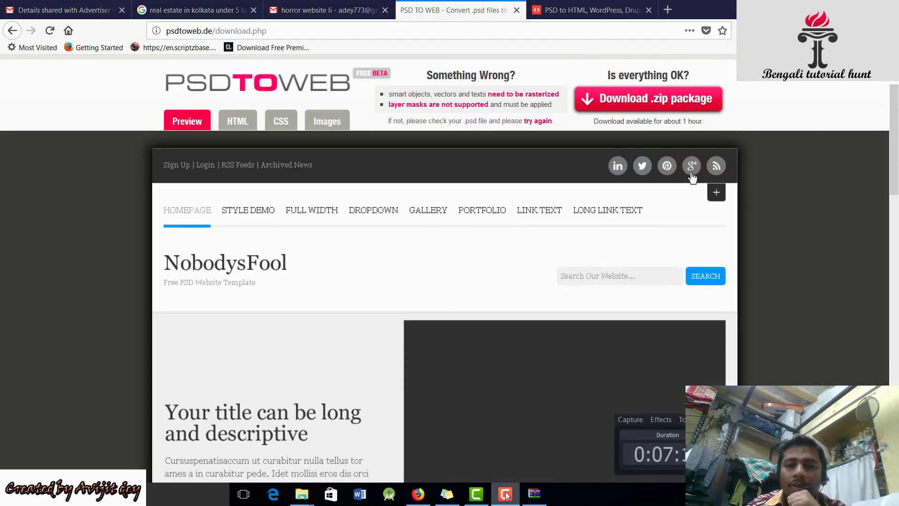